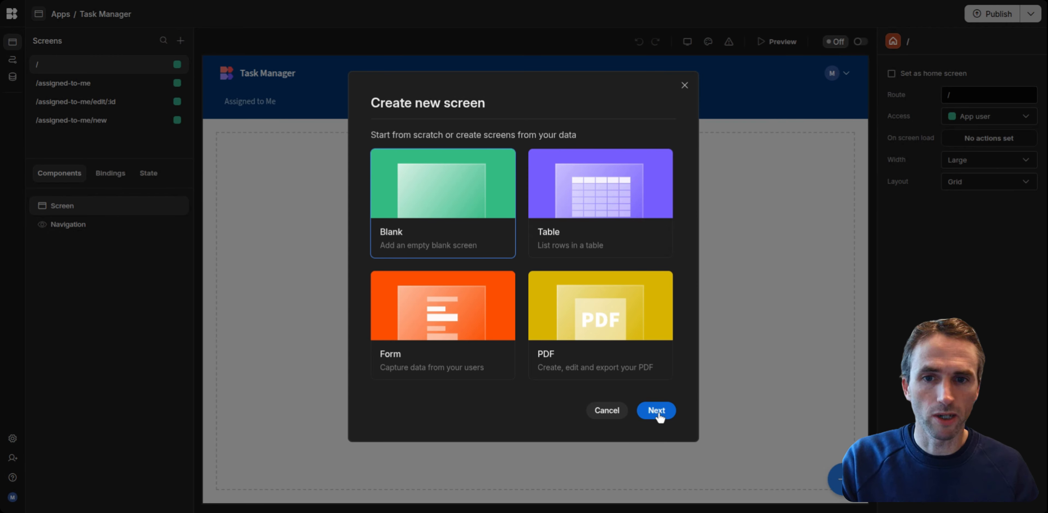
# Create a blank screen with the URL /data.
pyautogui.click(657, 410)
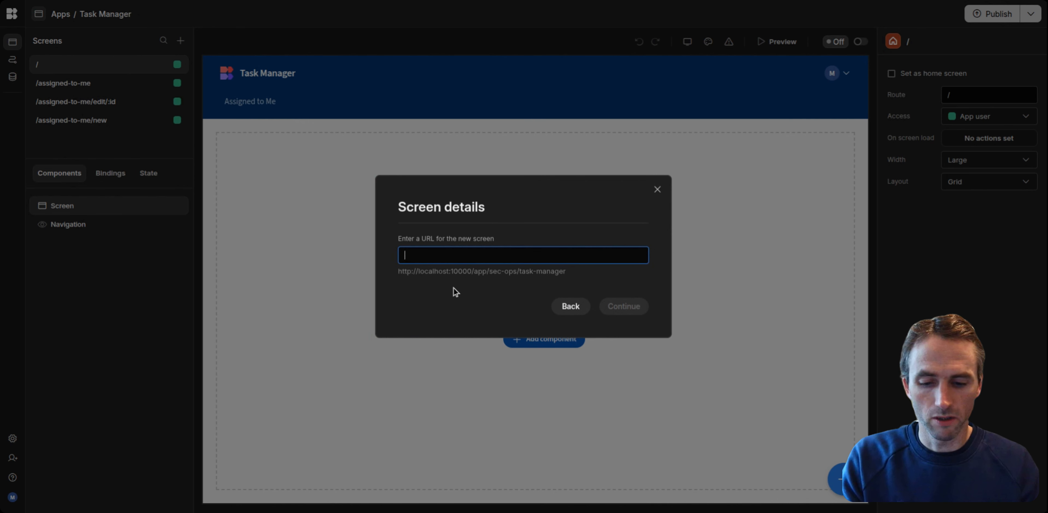
pyautogui.write('/data')
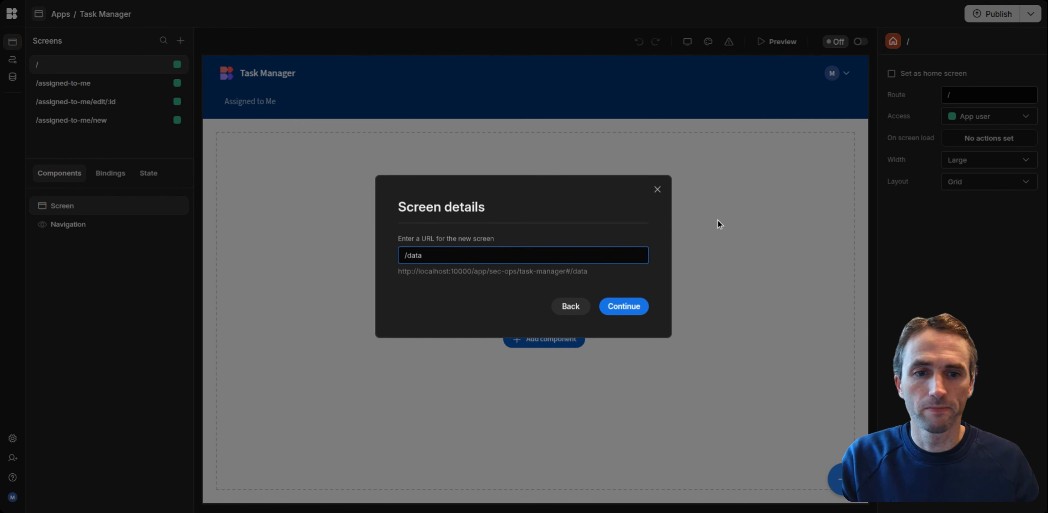
pyautogui.click(632, 311)
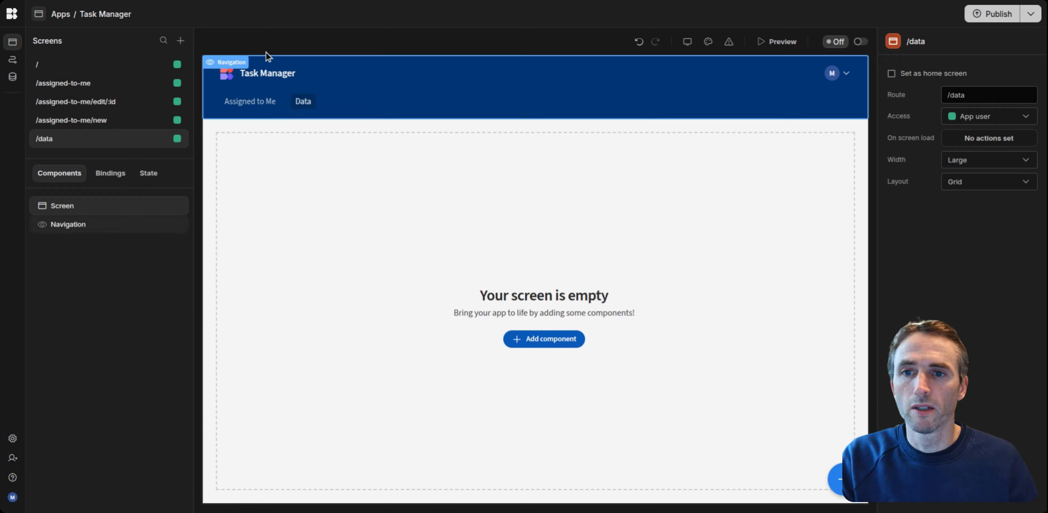
# Change the label of the Data navigation item to "Data Nav", keeping its link to /data.
pyautogui.click(338, 100)
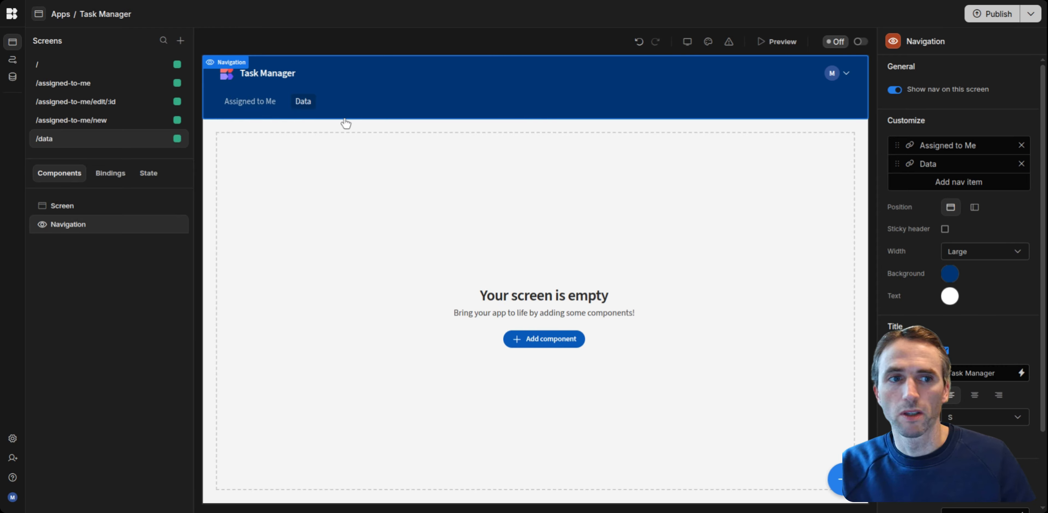
pyautogui.click(909, 167)
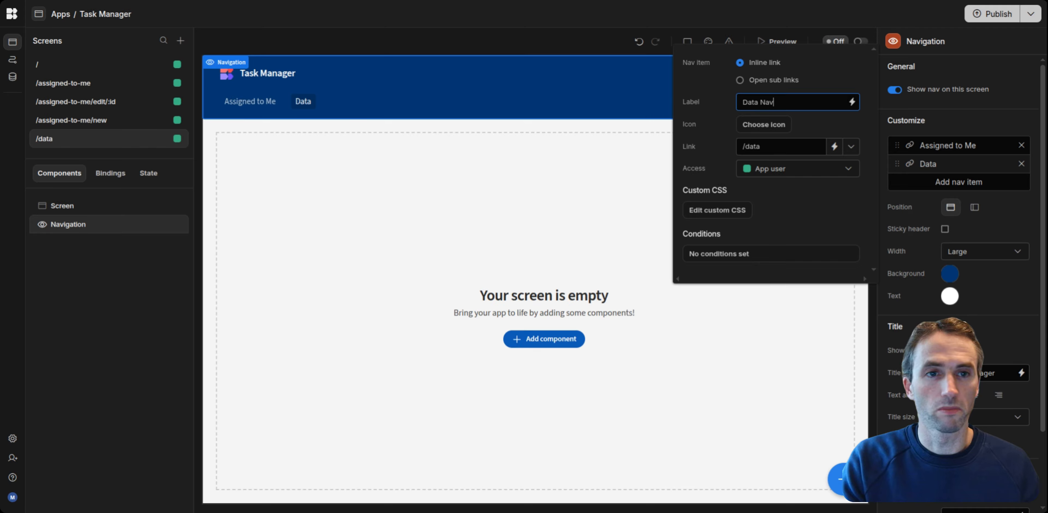
pyautogui.click(778, 147)
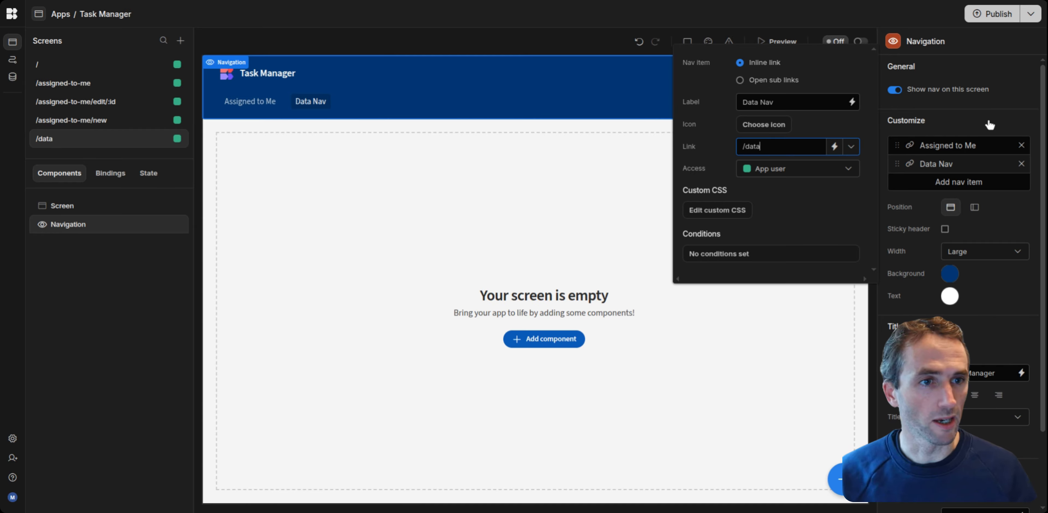
pyautogui.click(990, 124)
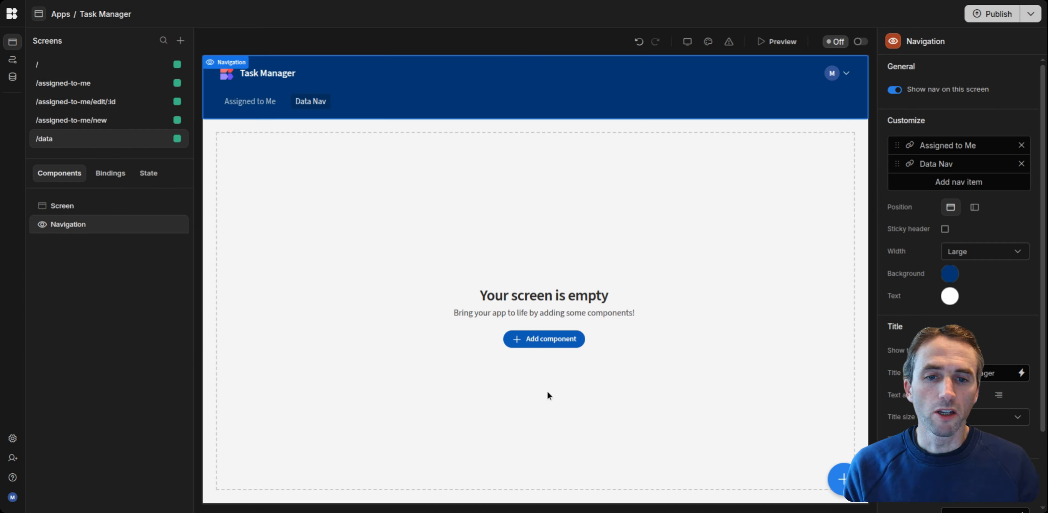
# Add a Text component to the empty /data screen and enlarge it to about two-thirds of the screen width.
pyautogui.click(553, 343)
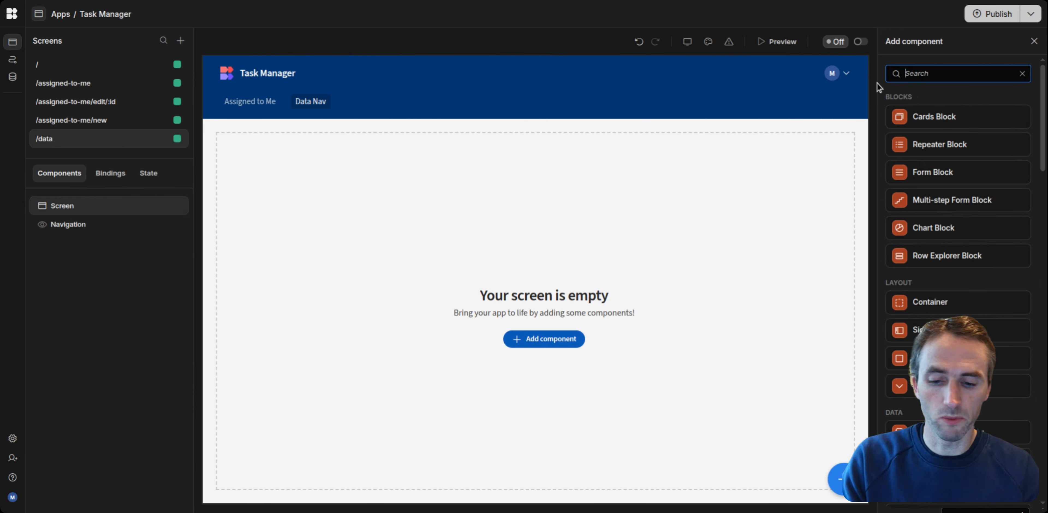
pyautogui.write('Text')
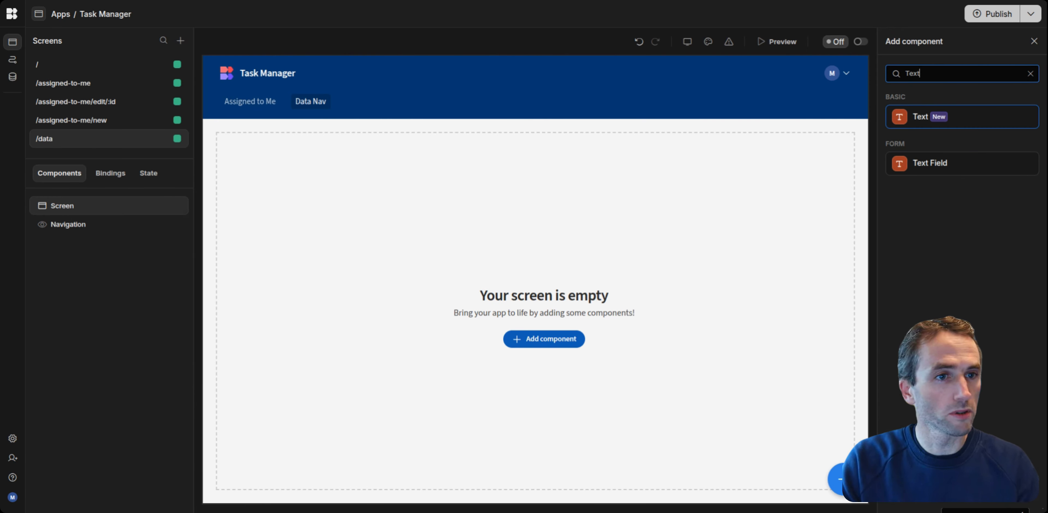
pyautogui.click(956, 119)
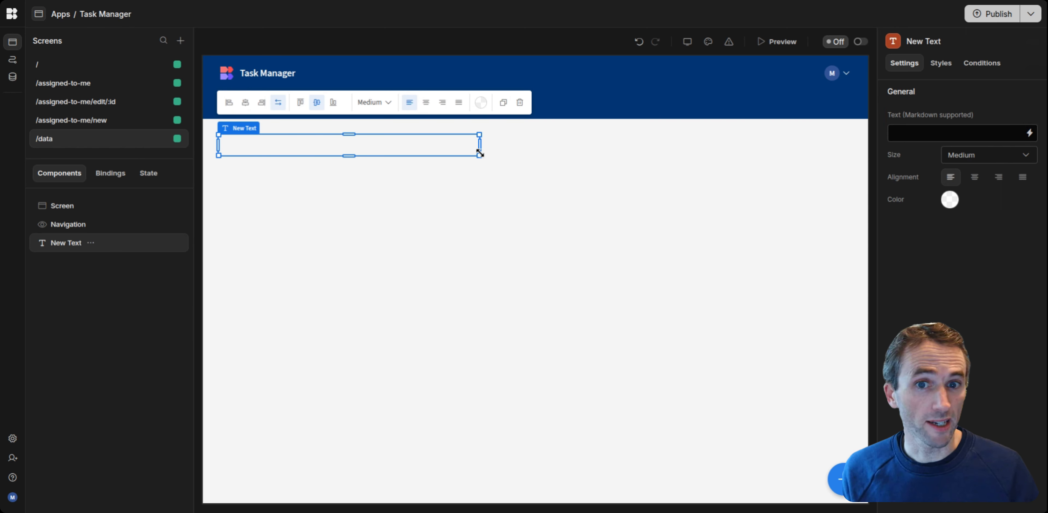
pyautogui.moveTo(482, 148); pyautogui.dragTo(460, 222)
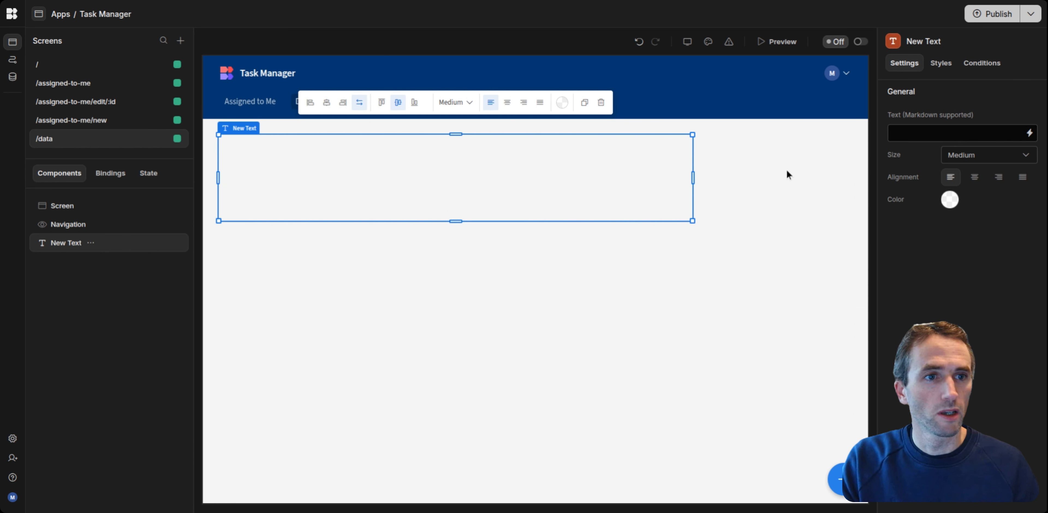
# Set the text component's Markdown content to "# Headline" followed by "Some body text here" as a separate paragraph.
pyautogui.click(1030, 133)
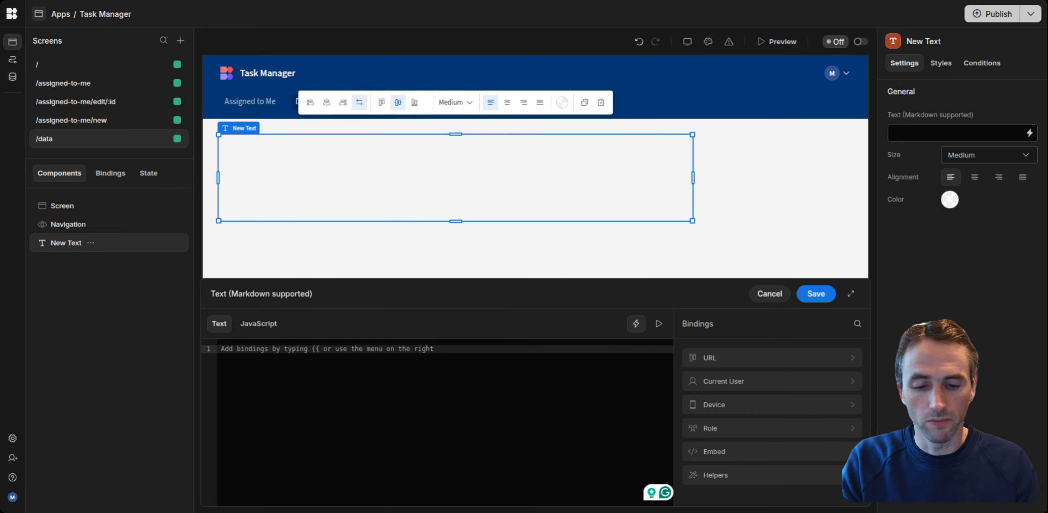
pyautogui.write('# Headline  Some body text here')
pyautogui.click(808, 294)
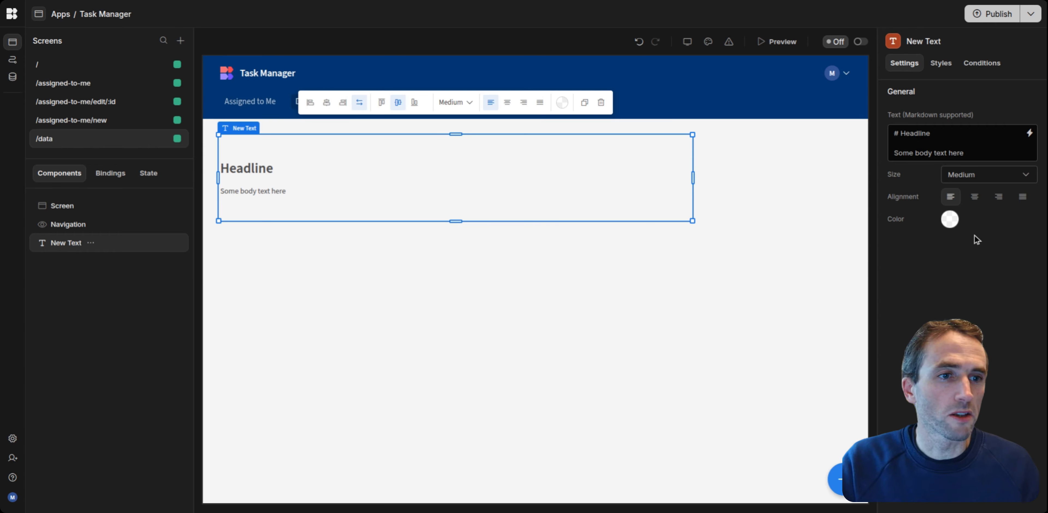
# Colour the headline text component dark red from the static colors and set its size to Small.
pyautogui.click(951, 220)
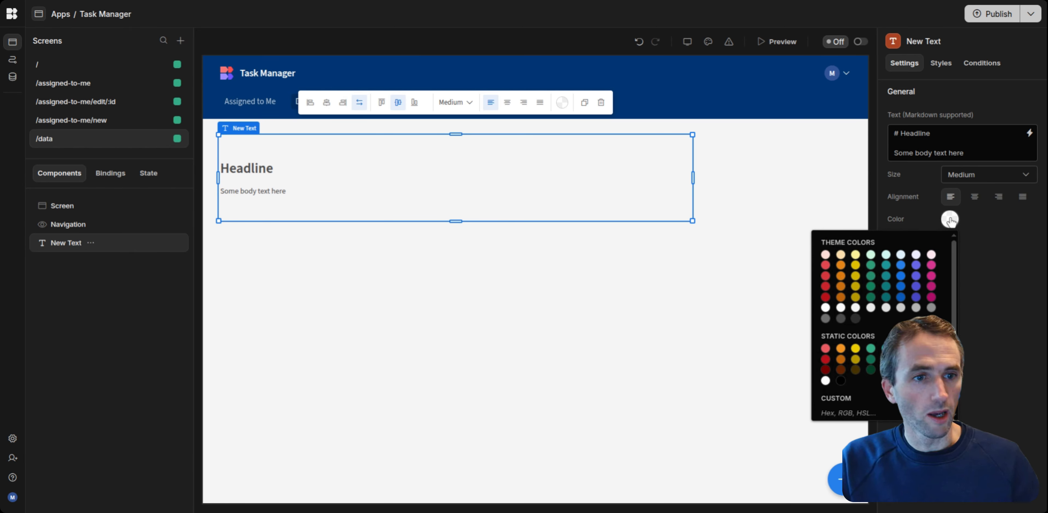
pyautogui.click(825, 359)
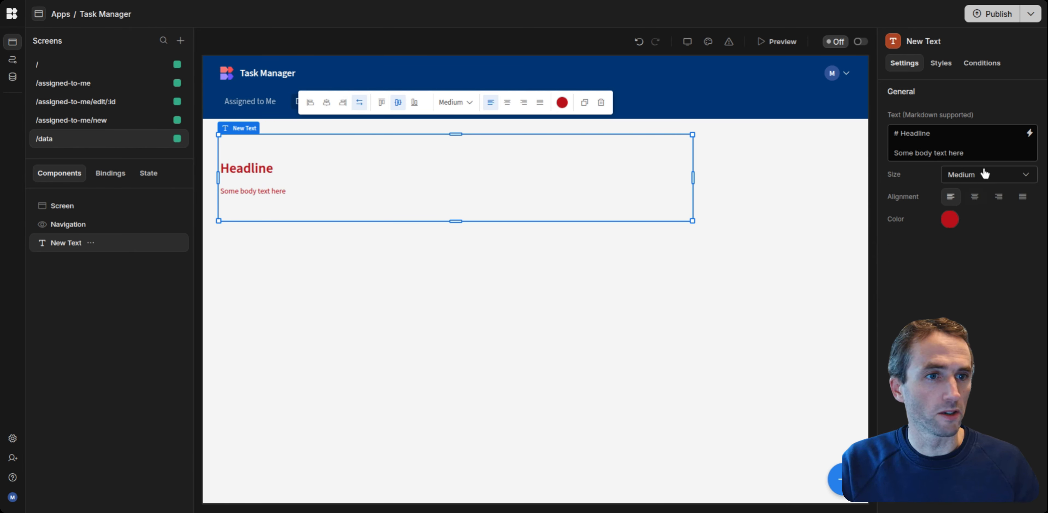
pyautogui.click(984, 175)
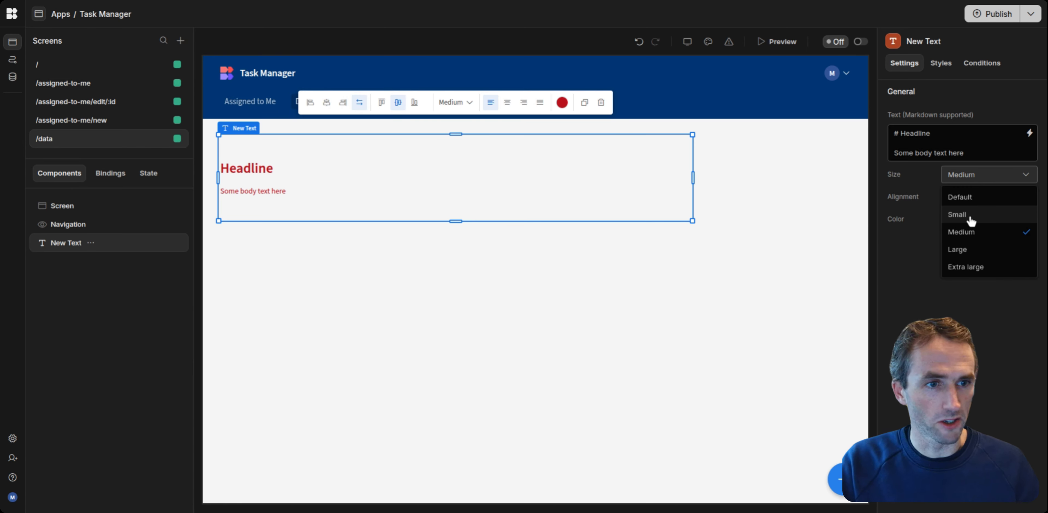
pyautogui.click(971, 218)
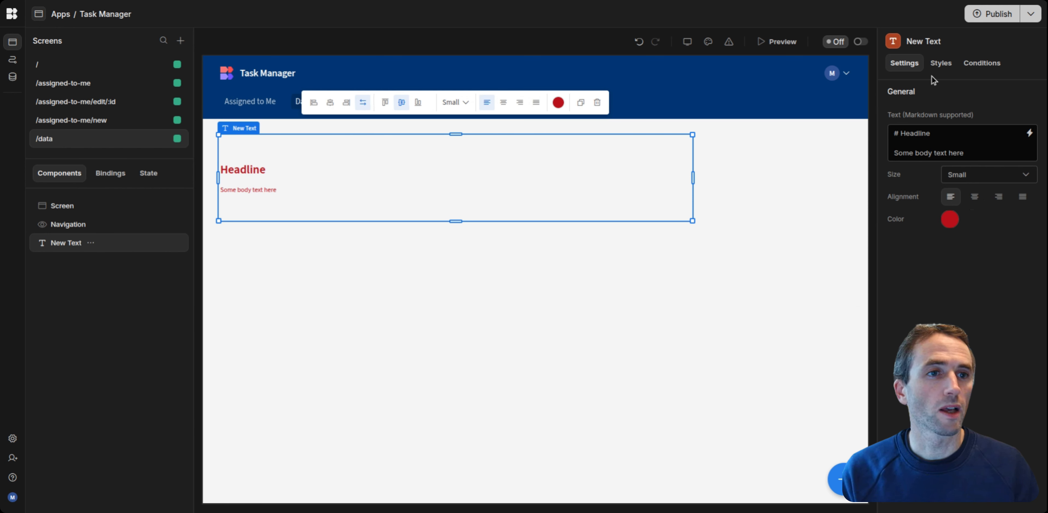
# Give the headline text component a left margin of 12px.
pyautogui.click(942, 63)
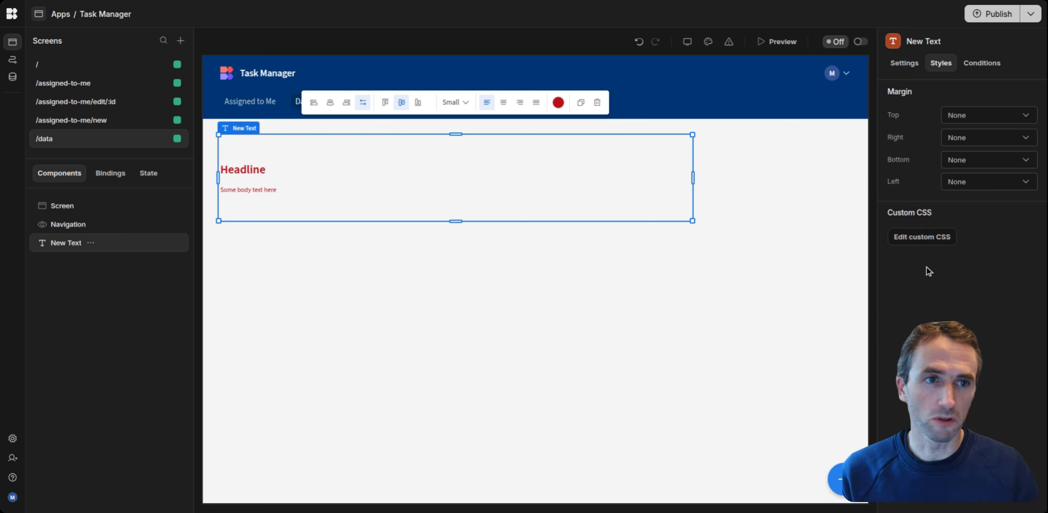
pyautogui.click(987, 182)
pyautogui.click(972, 258)
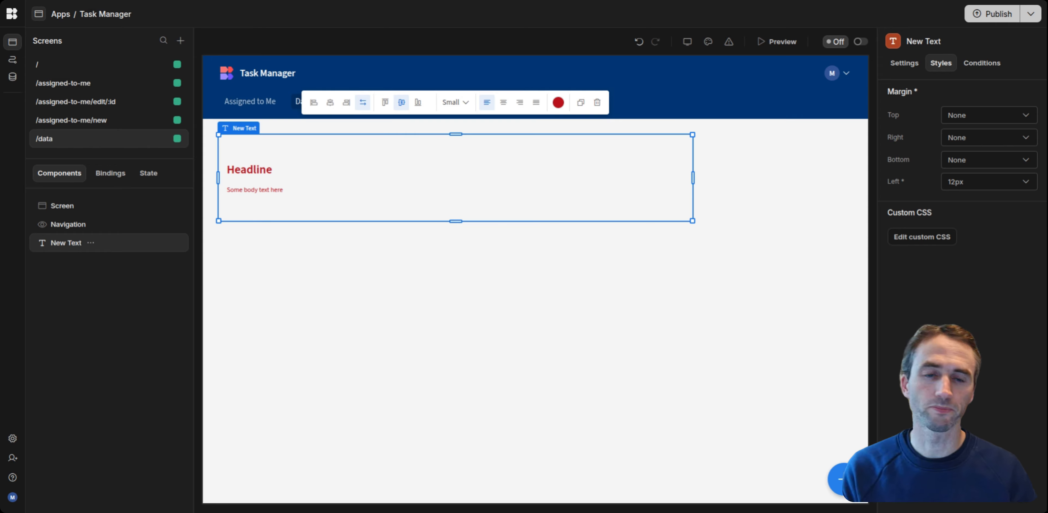
# Add a Repeater Block below the headline text, keep Tasks as its data source, and widen it to match the text component.
pyautogui.click(580, 316)
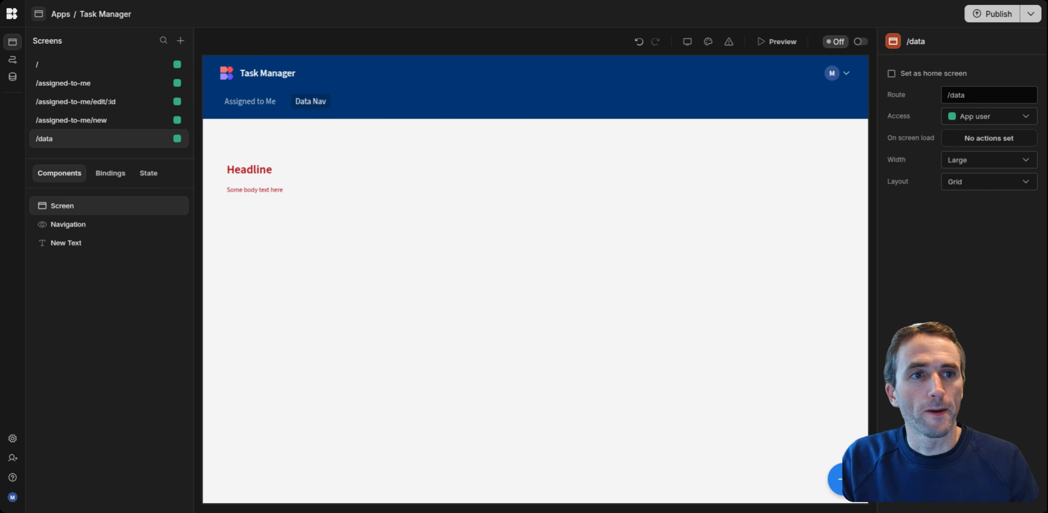
pyautogui.click(844, 479)
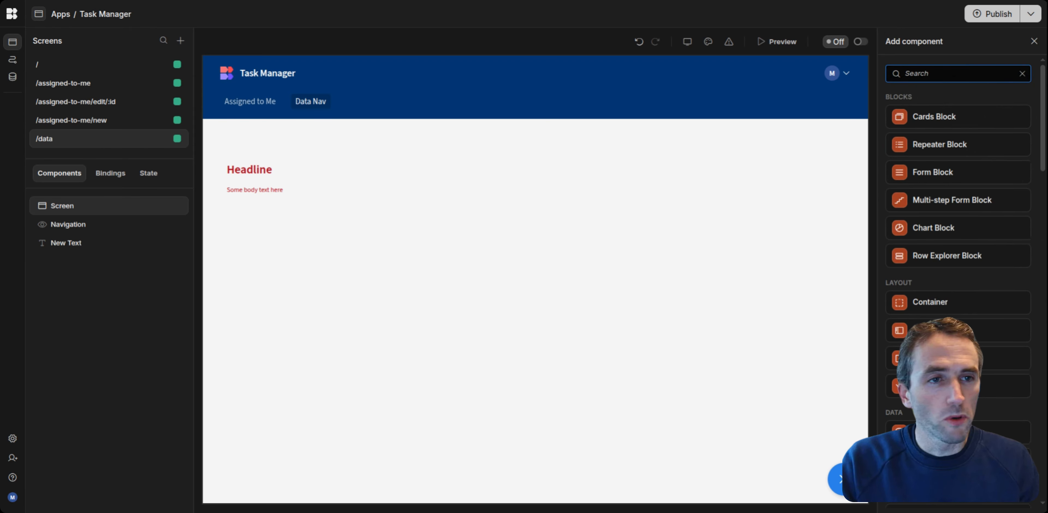
pyautogui.write('Rep')
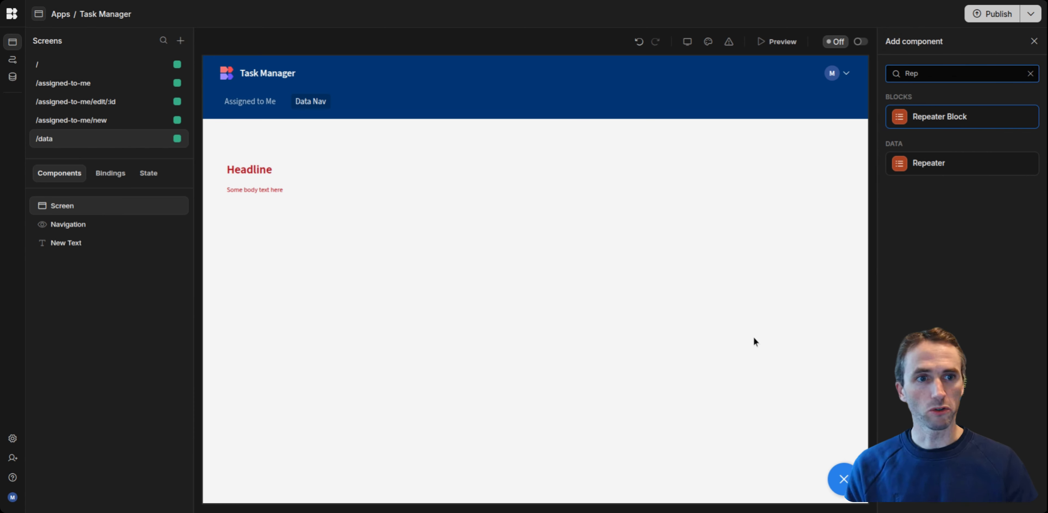
pyautogui.click(959, 122)
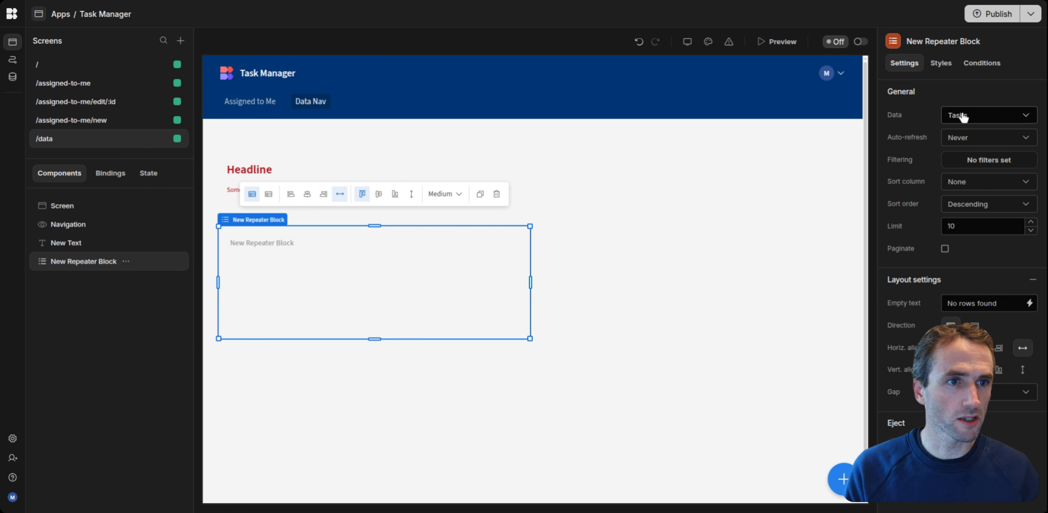
pyautogui.click(977, 117)
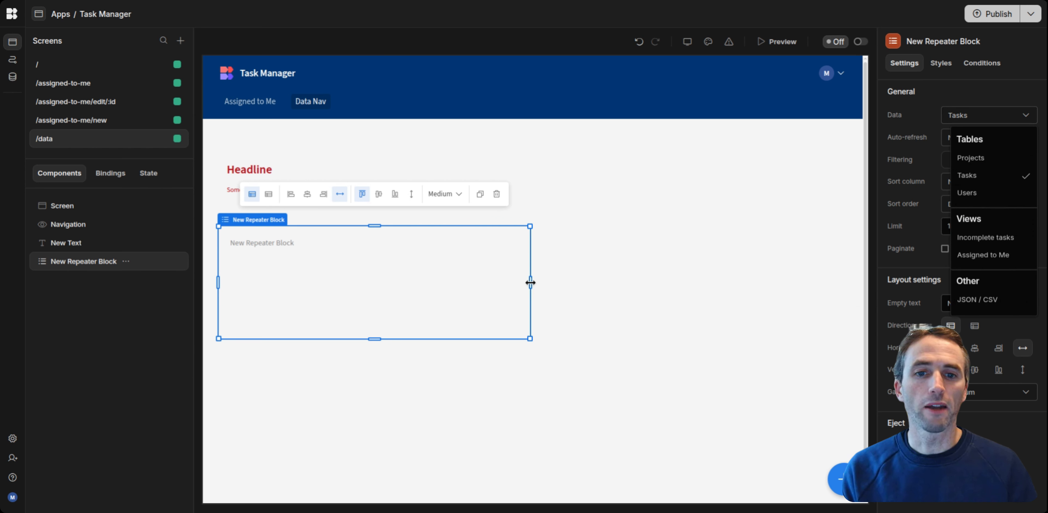
pyautogui.moveTo(530, 282); pyautogui.dragTo(538, 287)
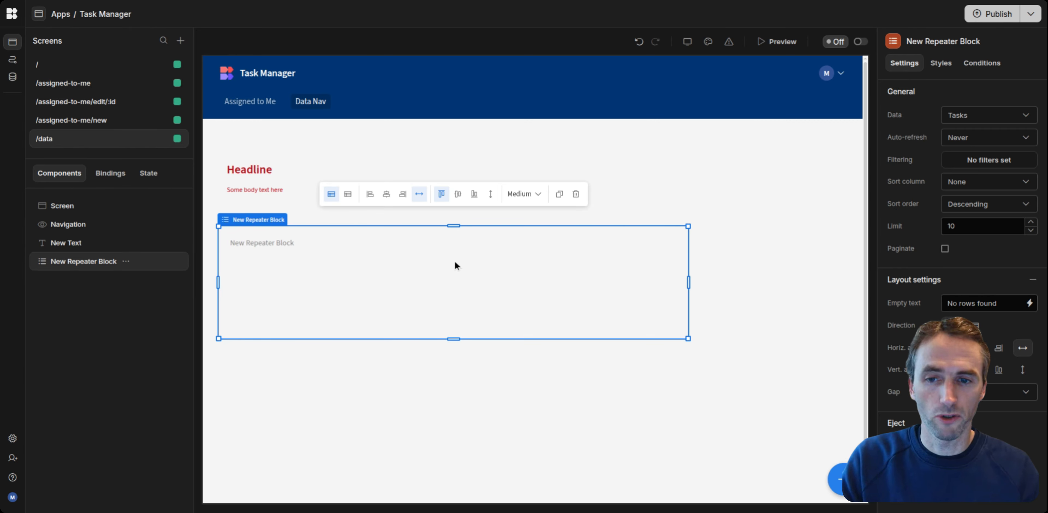
# Add a Card inside the Repeater Block and make the block taller so more cards fit.
pyautogui.hotkey('ctrl', 'Return')
pyautogui.write('Cq')
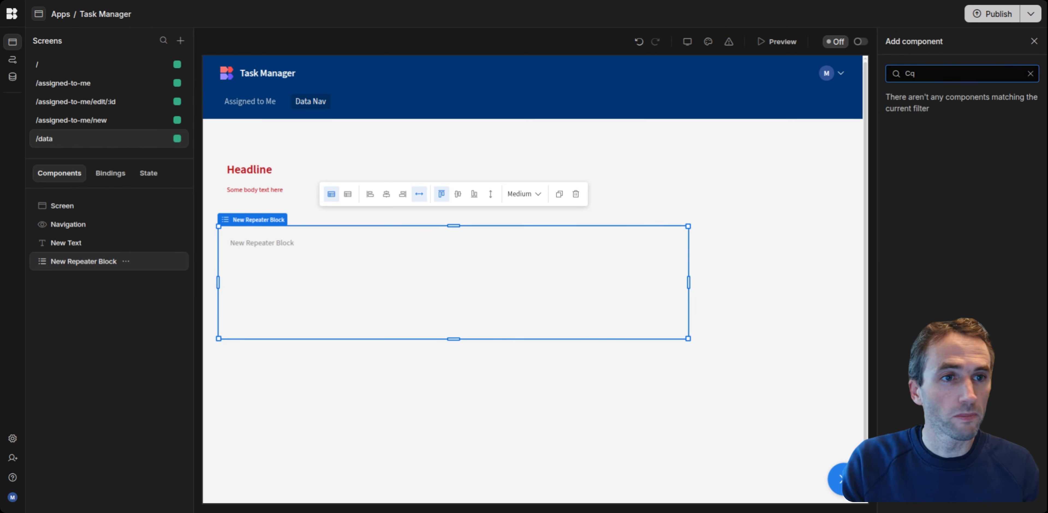
pyautogui.press('BackSpace')
pyautogui.write('ar')
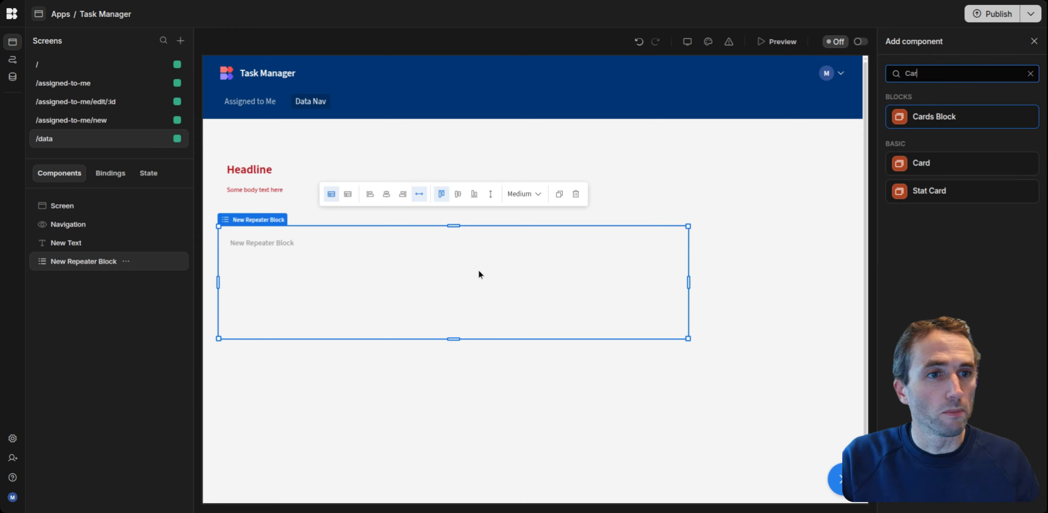
pyautogui.click(977, 163)
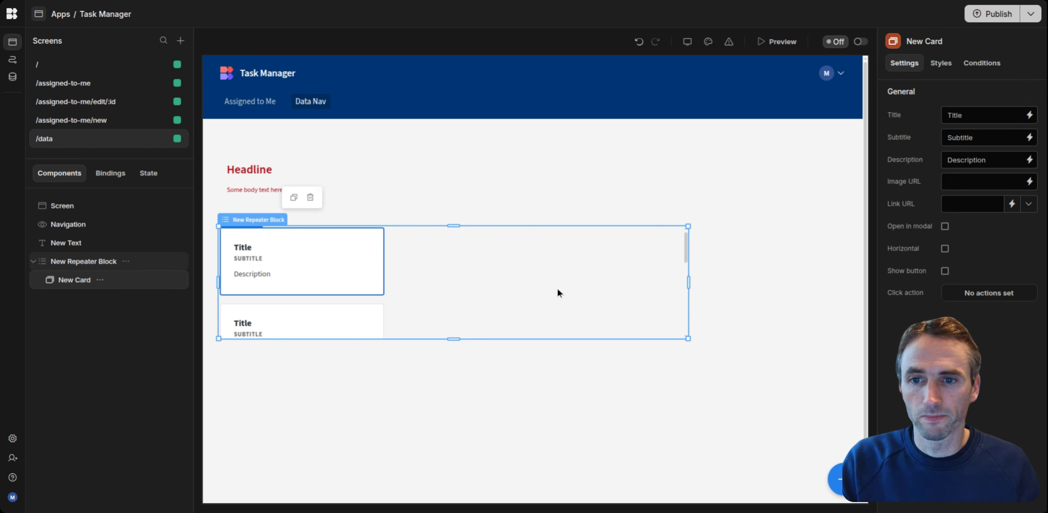
pyautogui.moveTo(689, 338); pyautogui.dragTo(690, 349)
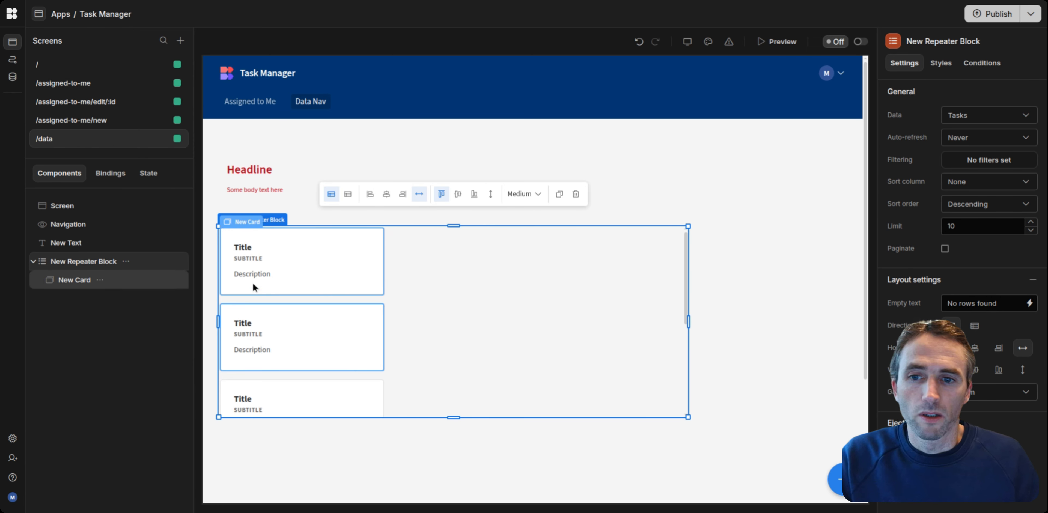
# Replace the card's title with the text "Name: " followed by the Repeater Block's Name binding, {{ [New Repeater Block].Tasks.Name }}.
pyautogui.click(269, 262)
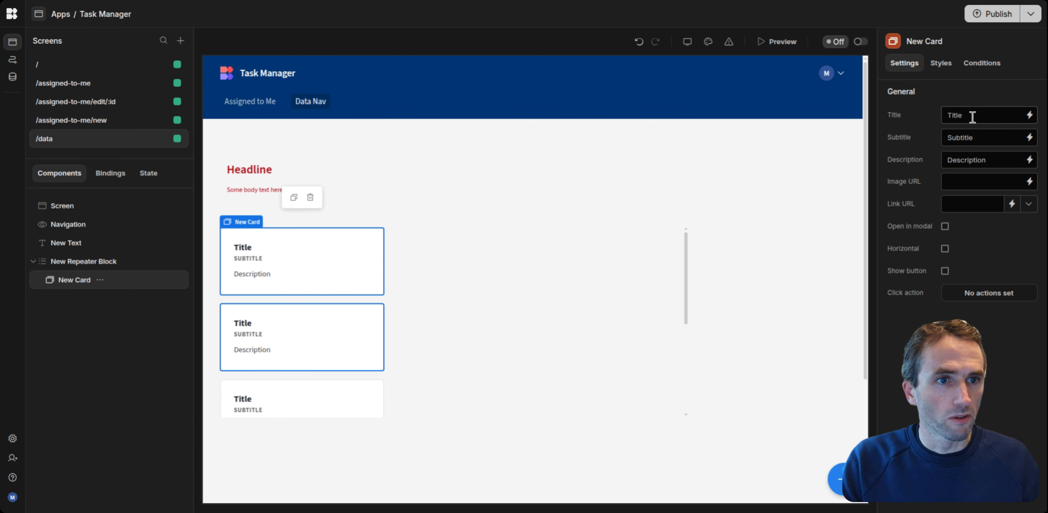
pyautogui.click(1029, 116)
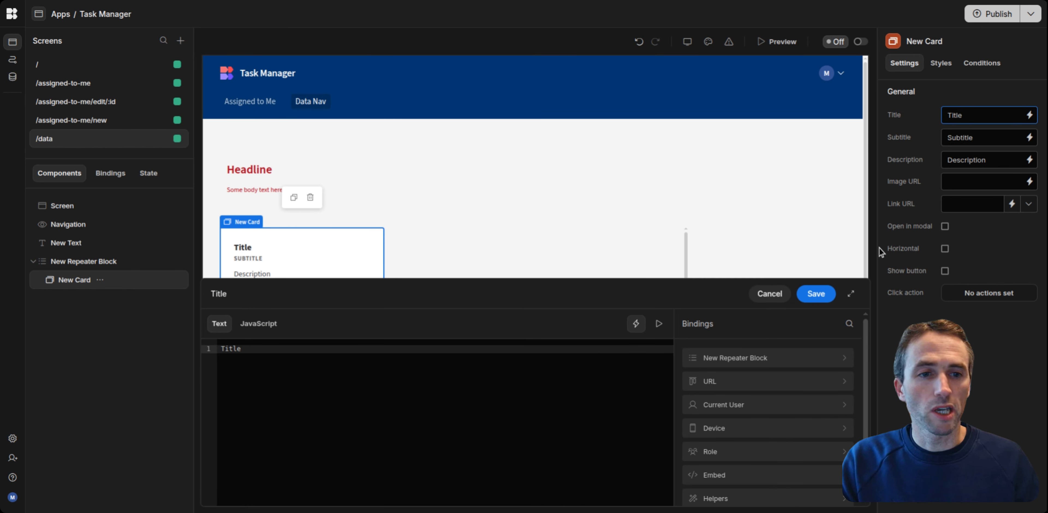
pyautogui.click(770, 294)
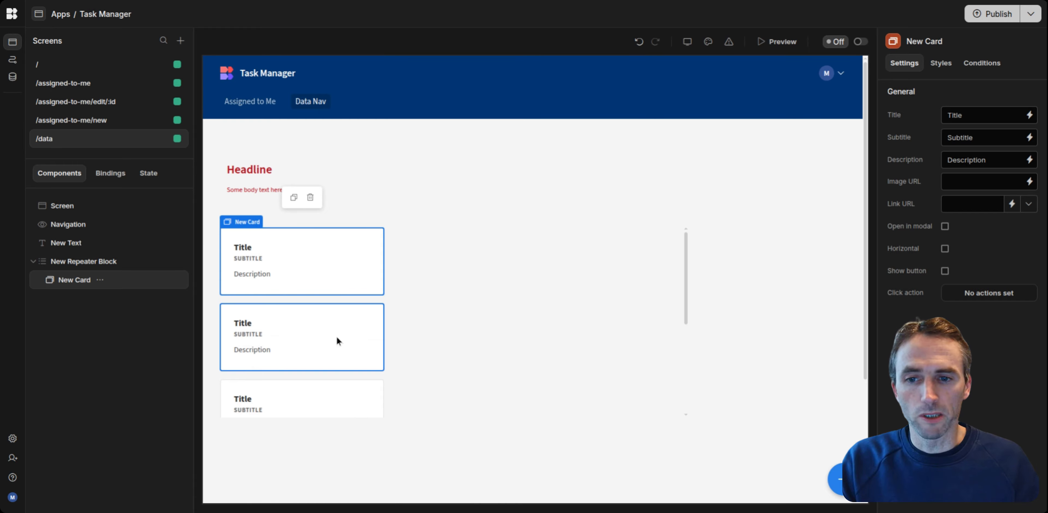
pyautogui.click(1029, 117)
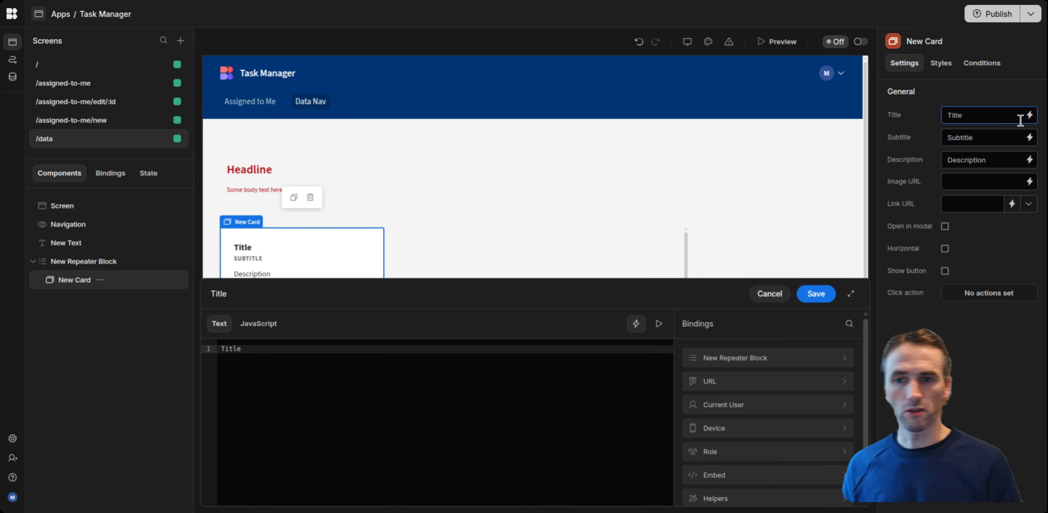
pyautogui.click(437, 361)
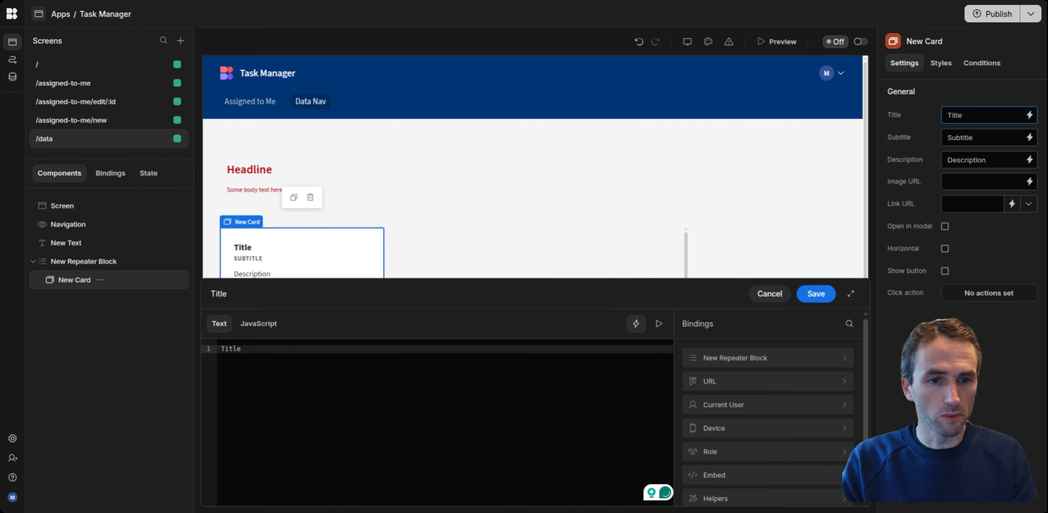
pyautogui.hotkey('ctrl', 'a')
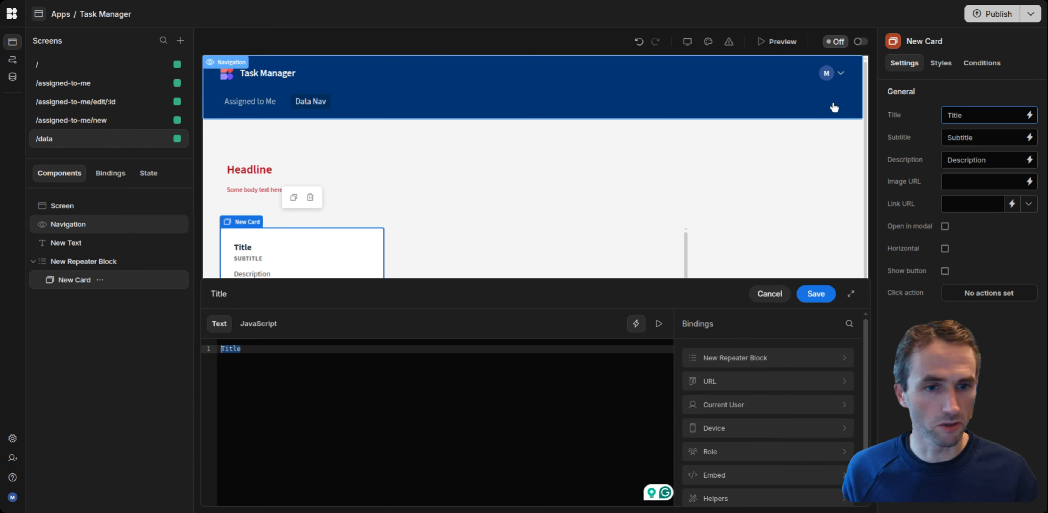
pyautogui.click(771, 360)
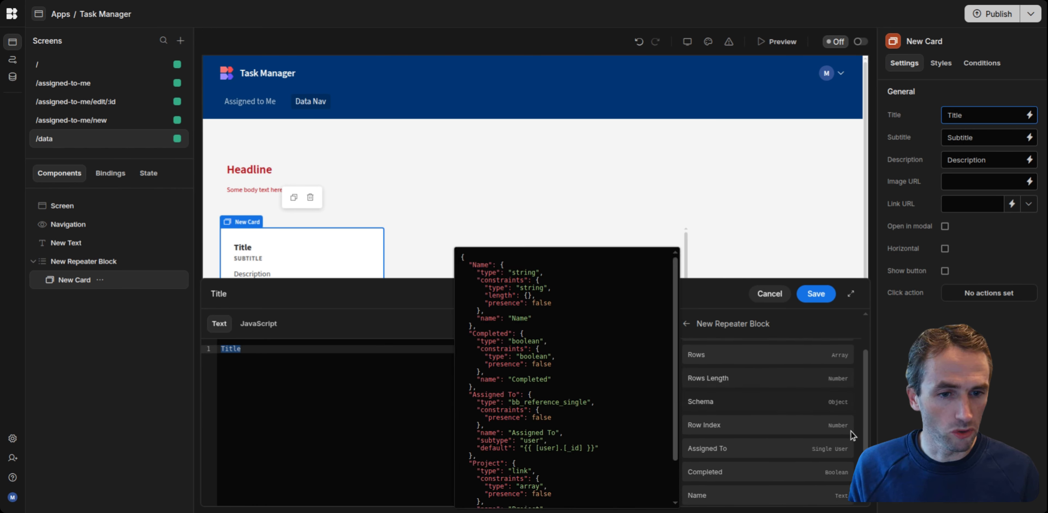
pyautogui.scroll(-2, 847, 448)
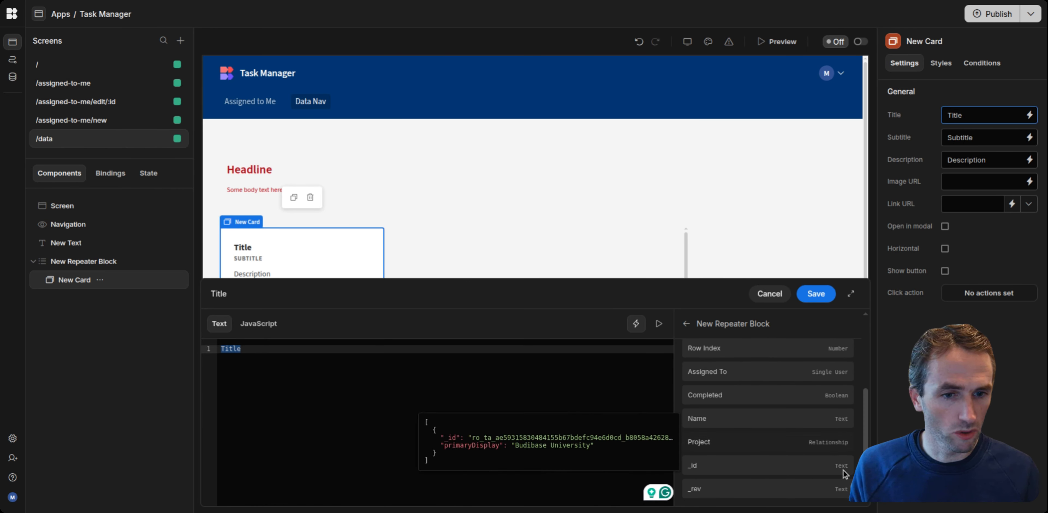
pyautogui.click(729, 419)
pyautogui.doubleClick(231, 349)
pyautogui.write('Name: {{ [New Repeater Block].Tasks.Name')
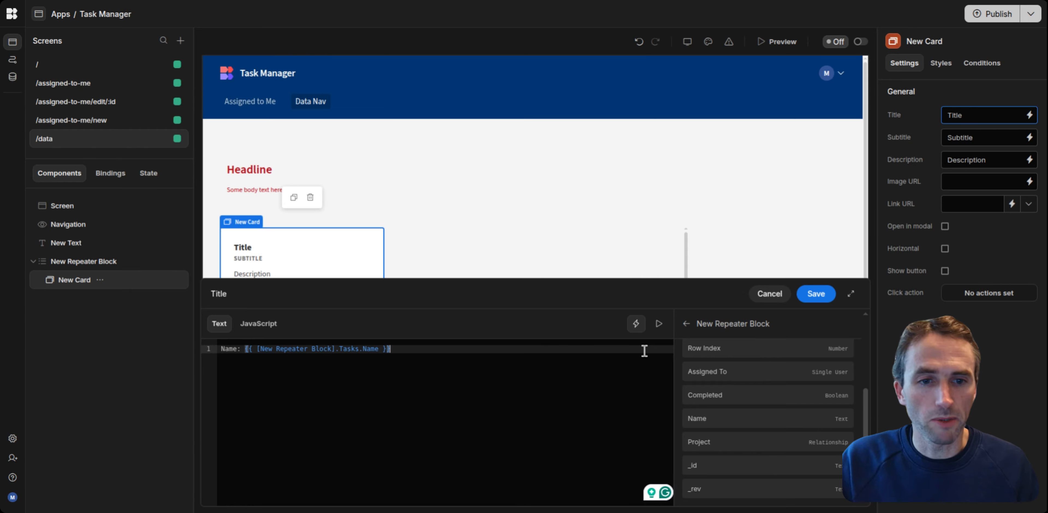
# Evaluate the card's title expression to preview its output and save the binding.
pyautogui.click(659, 324)
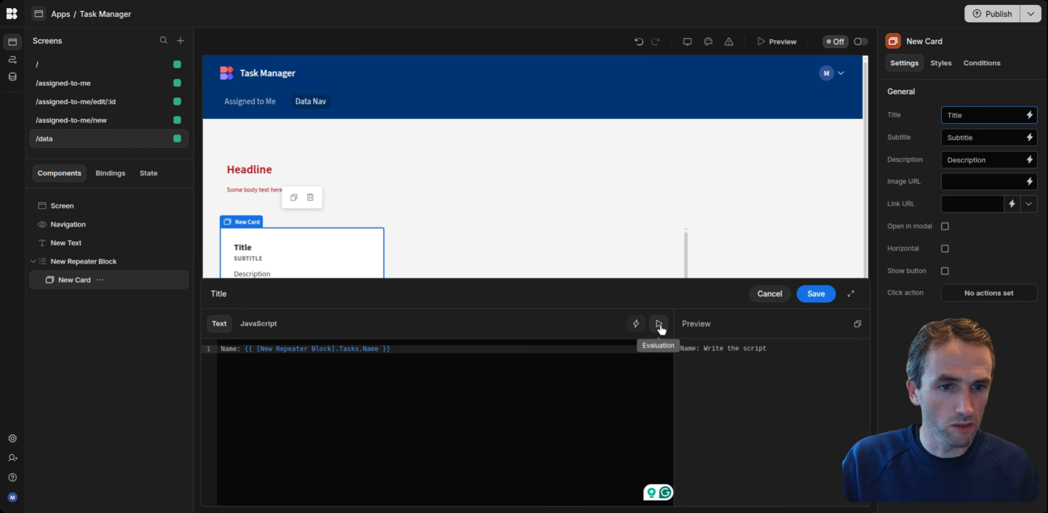
pyautogui.moveTo(767, 351); pyautogui.dragTo(677, 351)
pyautogui.click(695, 375)
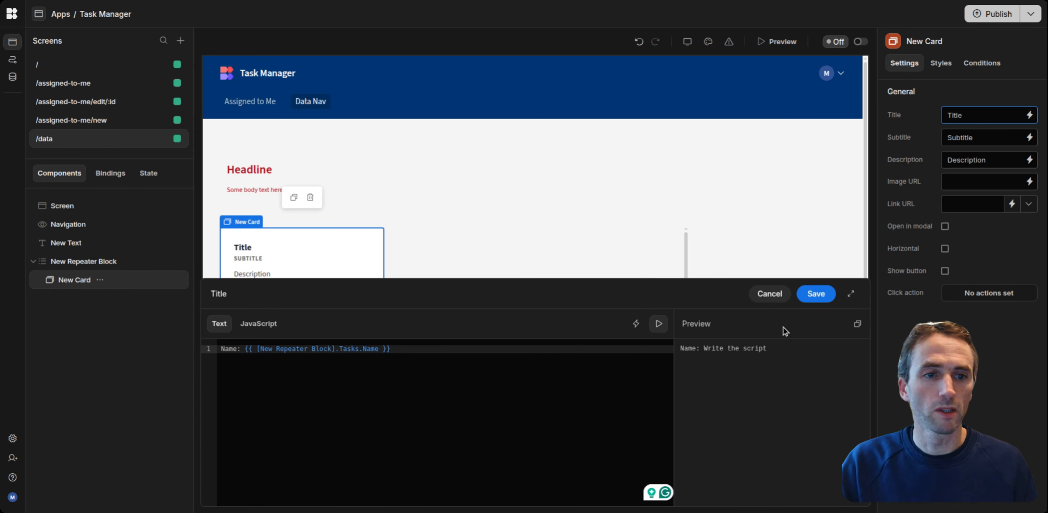
pyautogui.click(819, 300)
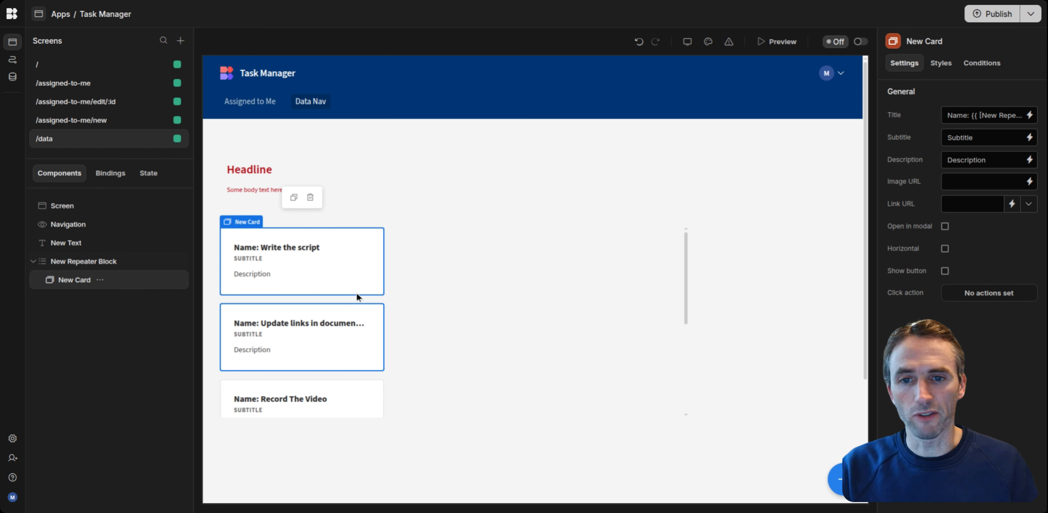
# Look through the repeated cards and shorten the Repeater Block to about one and a half cards high.
pyautogui.scroll(-2, 681, 263)
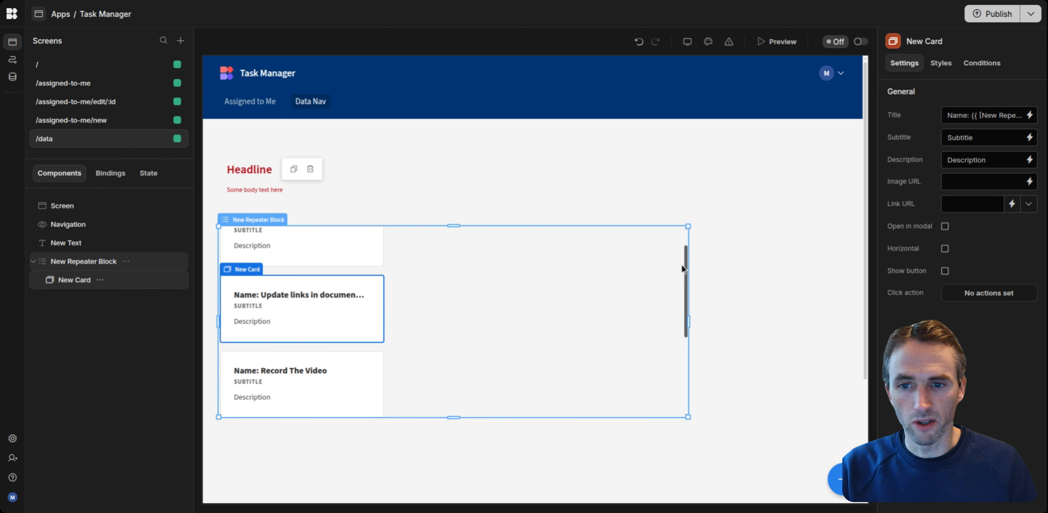
pyautogui.scroll(-3, 678, 285)
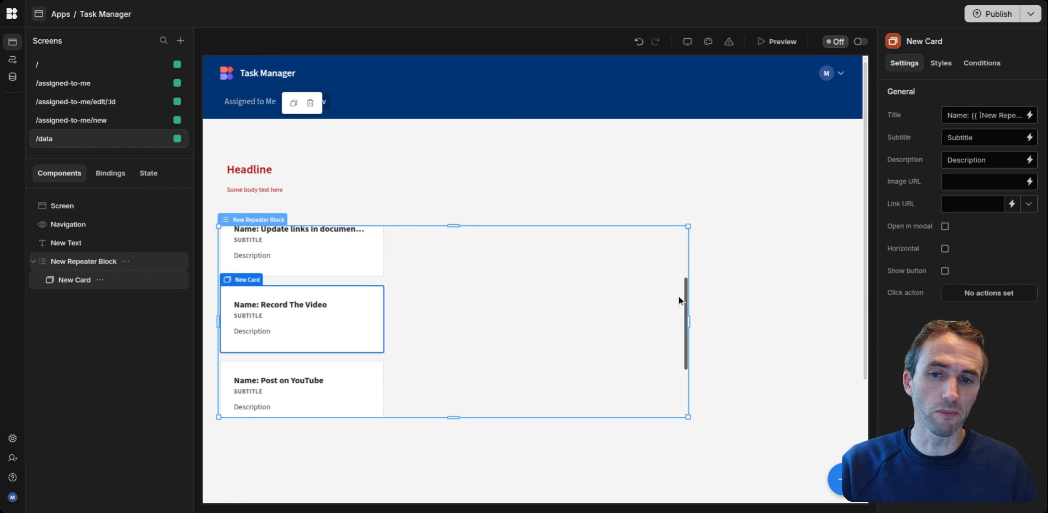
pyautogui.scroll(-3, 679, 296)
pyautogui.moveTo(676, 353); pyautogui.dragTo(687, 245)
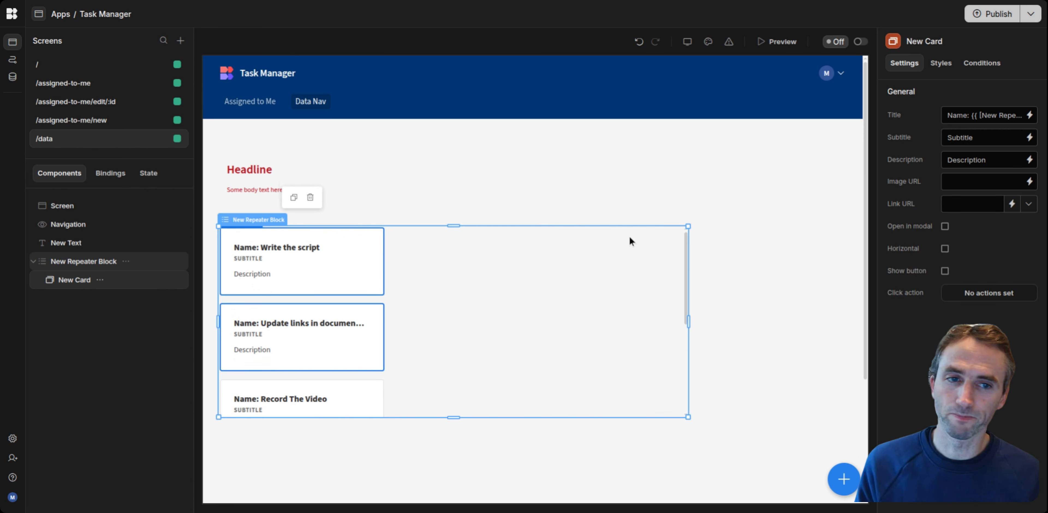
pyautogui.moveTo(453, 417); pyautogui.dragTo(454, 353)
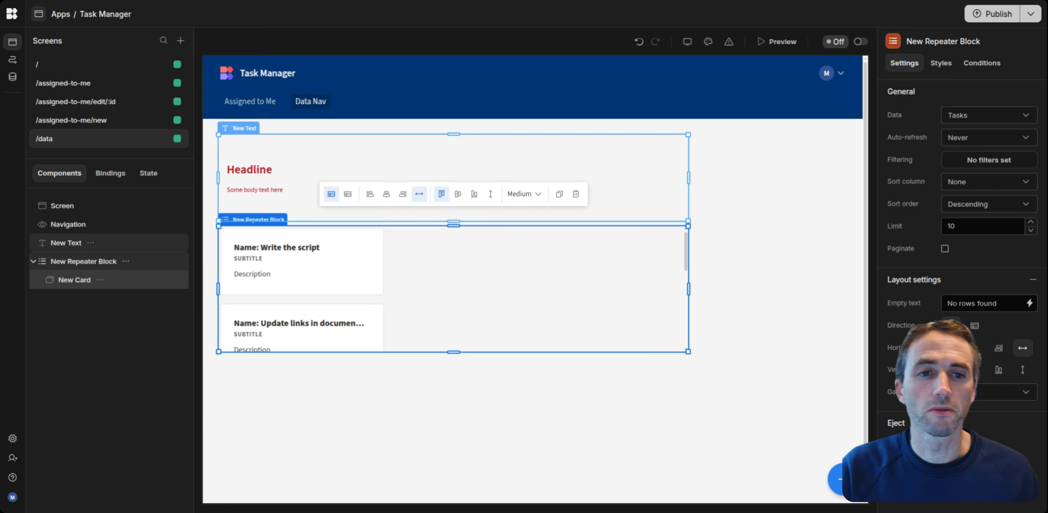
# Add a condition to the headline text component that updates its Color setting to dark yellow from the theme colors.
pyautogui.click(310, 170)
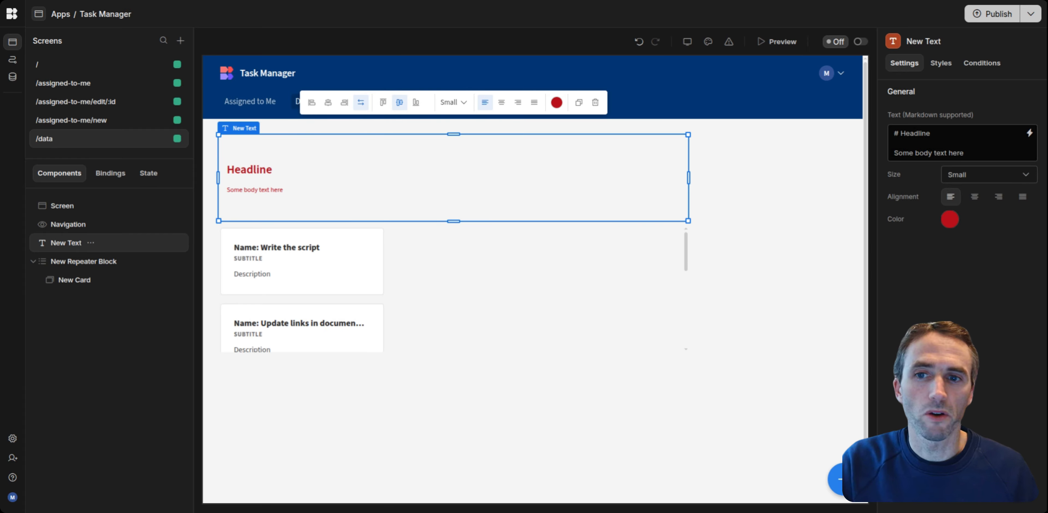
pyautogui.click(987, 65)
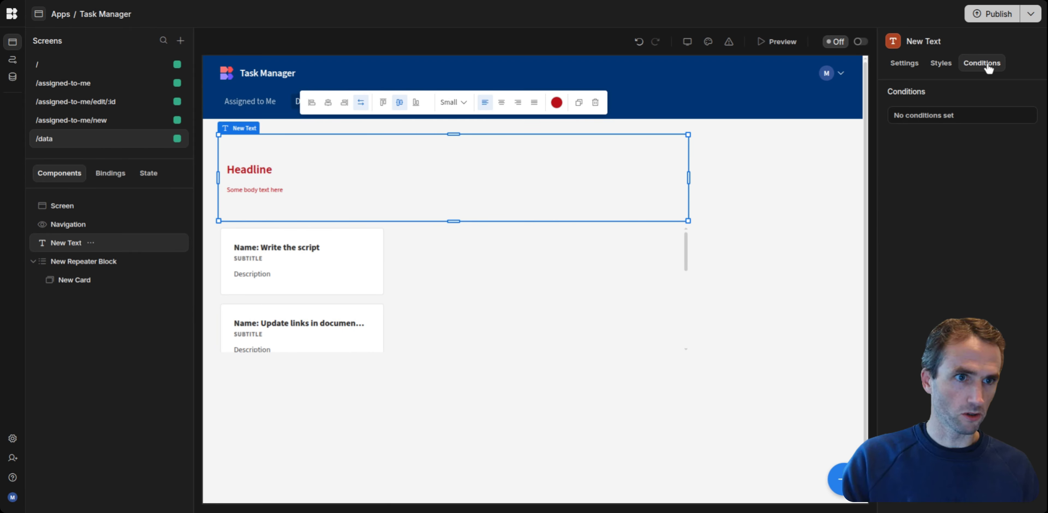
pyautogui.click(936, 118)
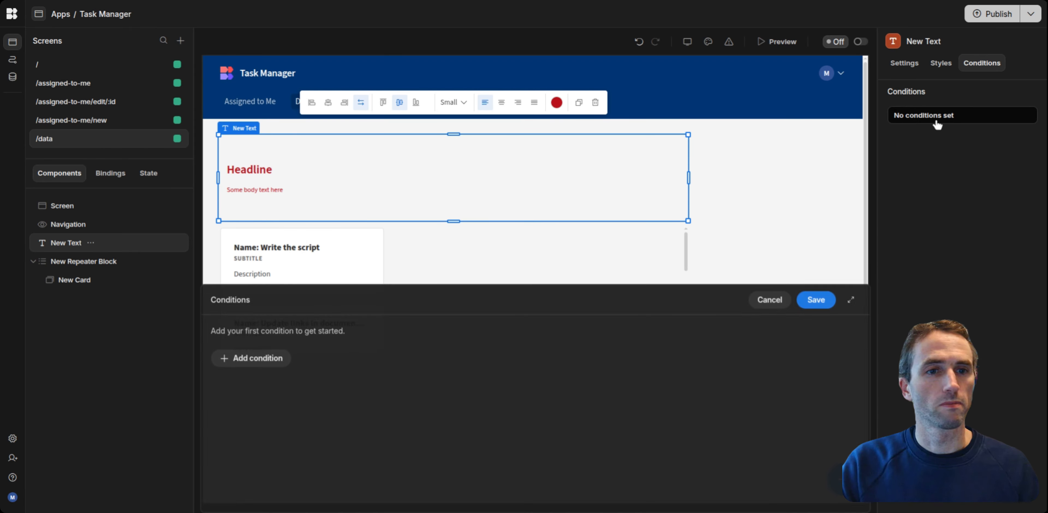
pyautogui.click(258, 354)
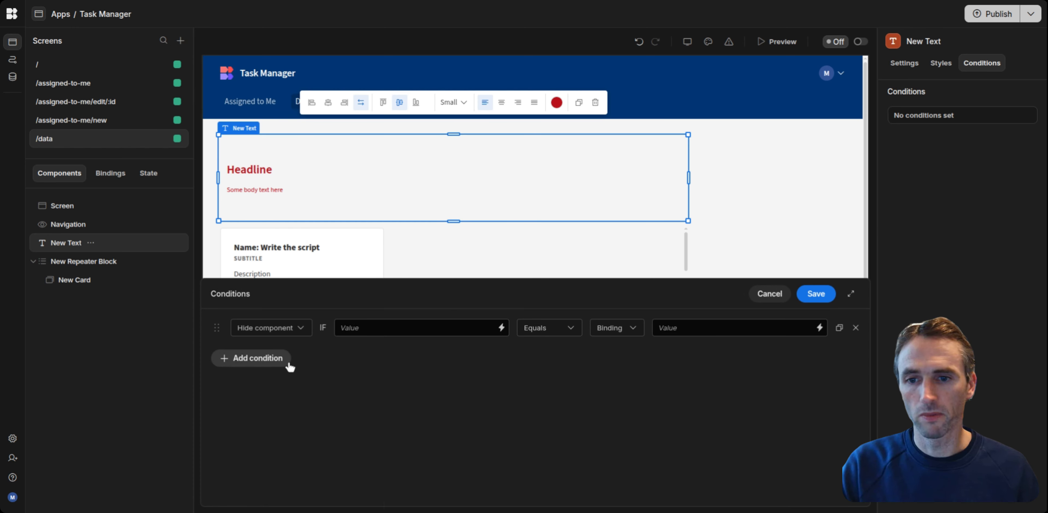
pyautogui.click(286, 329)
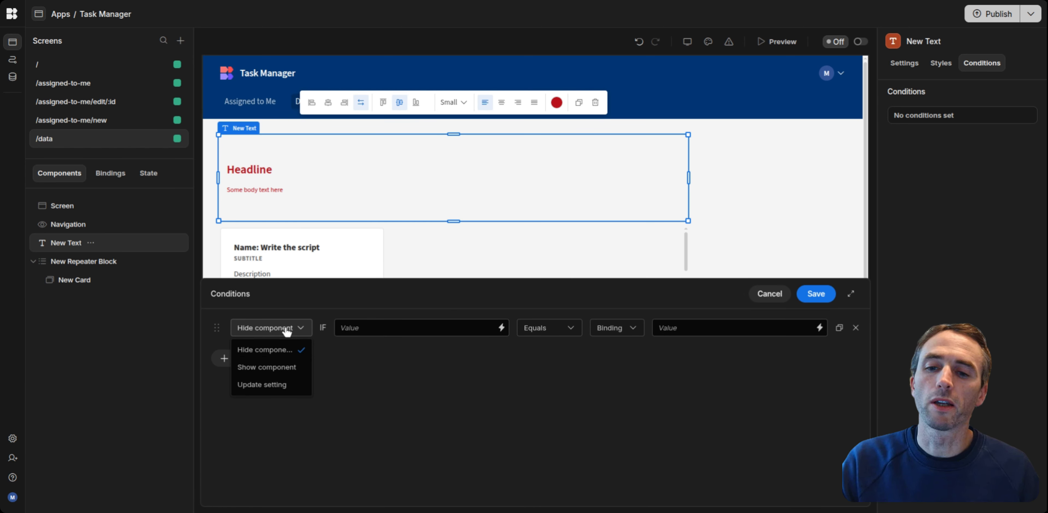
pyautogui.click(285, 386)
pyautogui.click(386, 329)
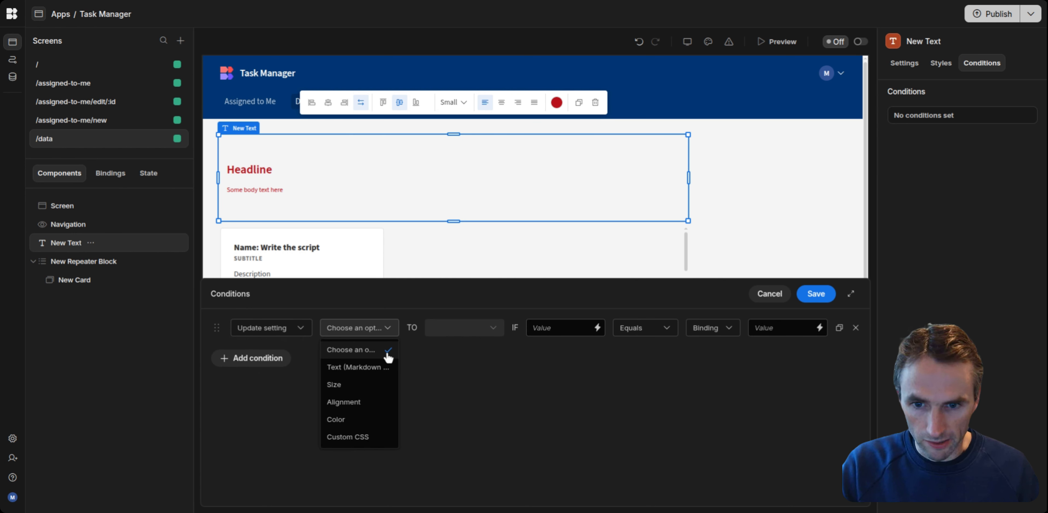
pyautogui.click(375, 420)
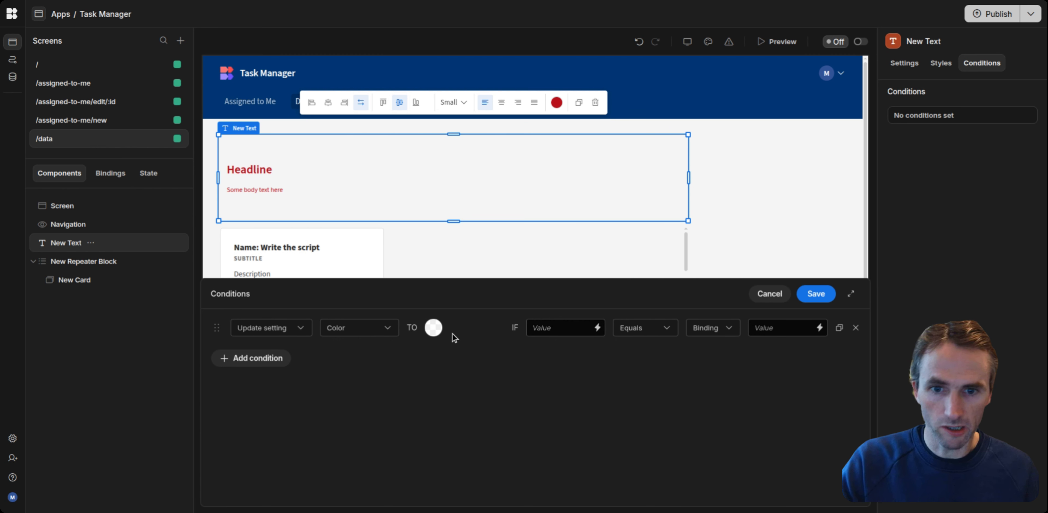
pyautogui.click(432, 334)
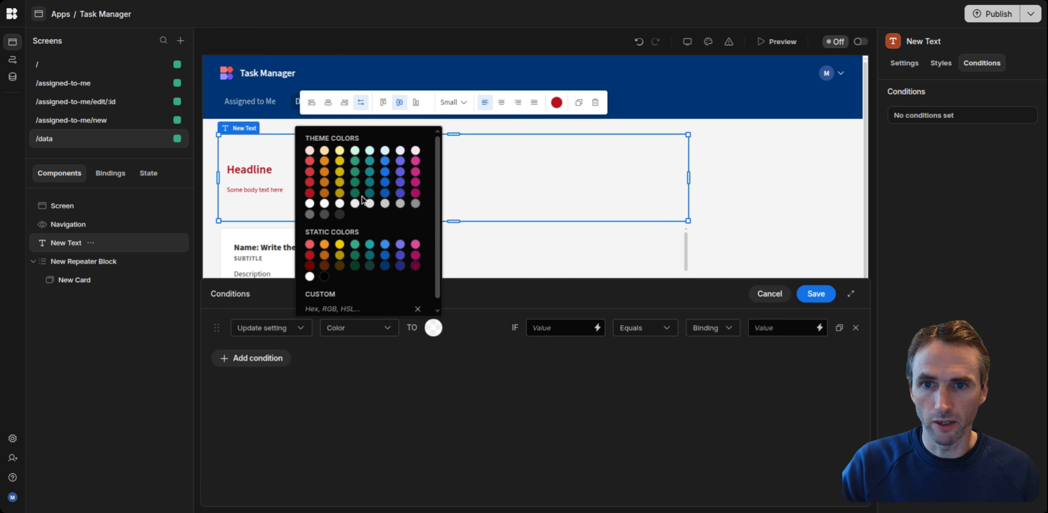
pyautogui.click(340, 193)
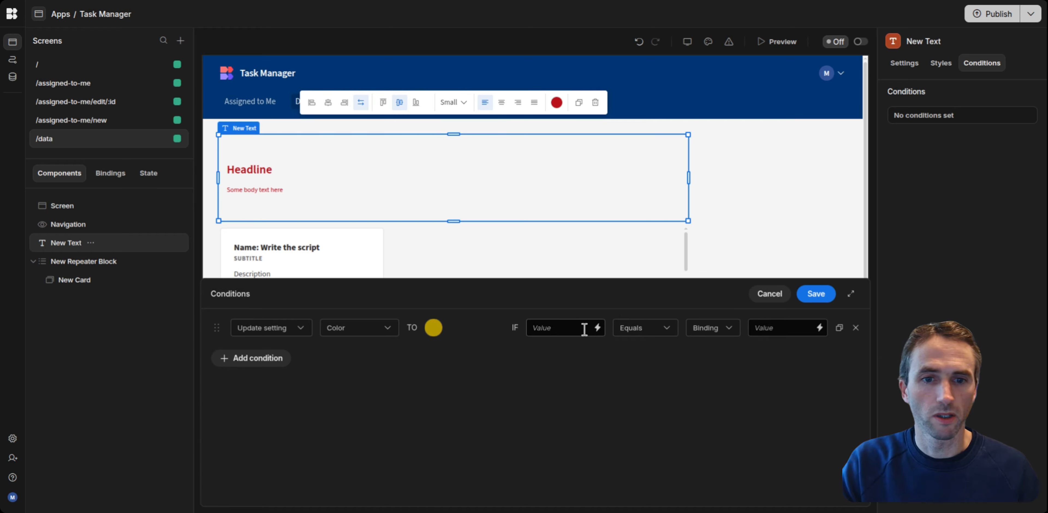
# Make the colour condition apply when the Device Mobile binding equals true, and save the condition.
pyautogui.click(598, 328)
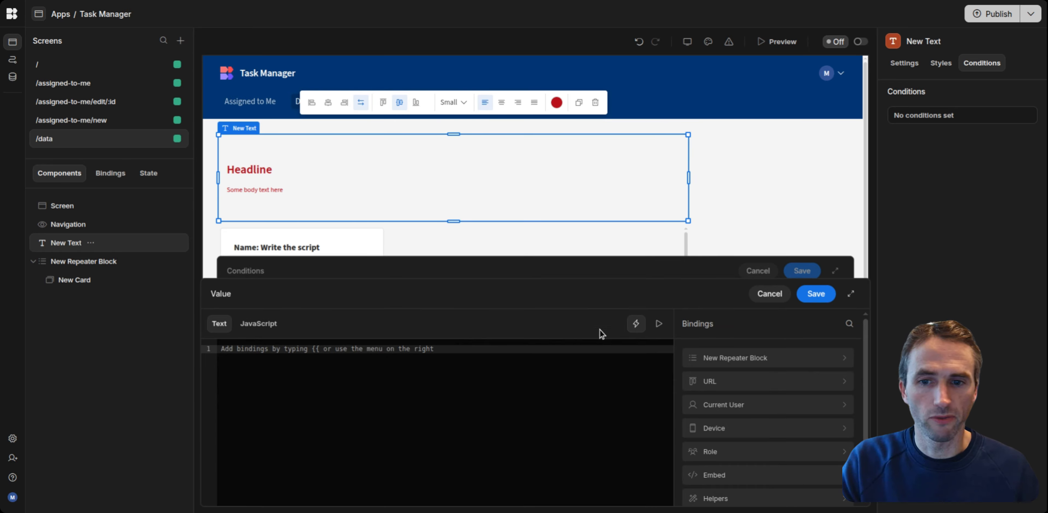
pyautogui.click(749, 429)
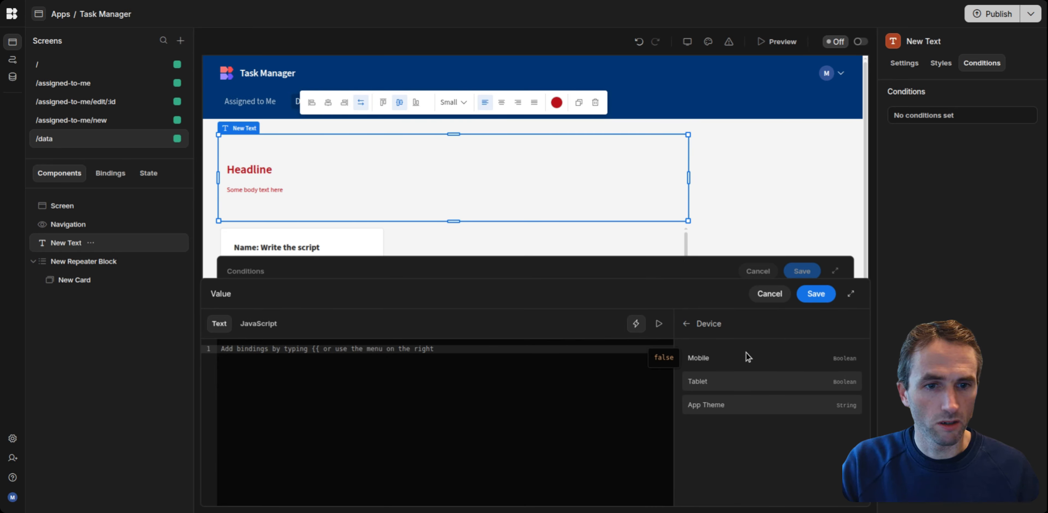
pyautogui.click(717, 357)
pyautogui.click(817, 295)
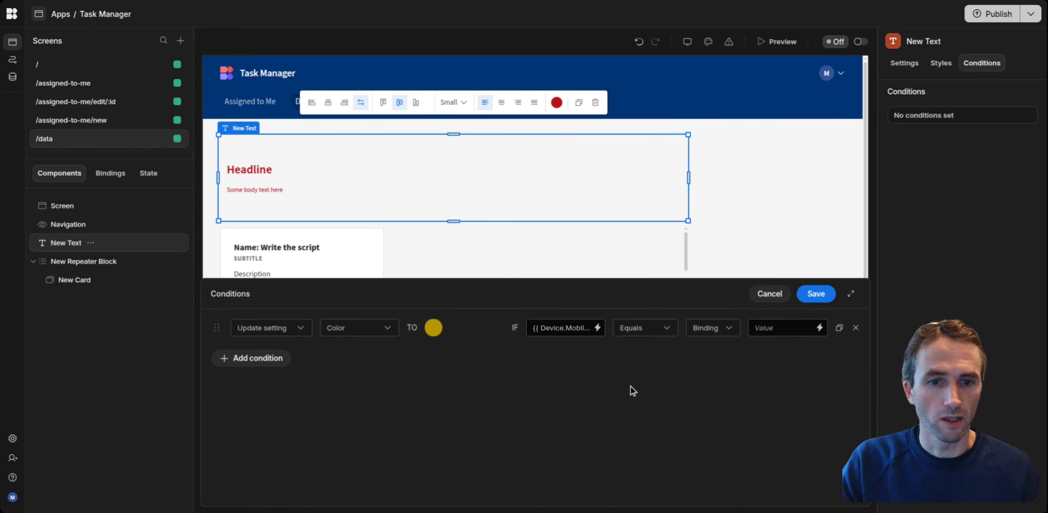
pyautogui.click(768, 328)
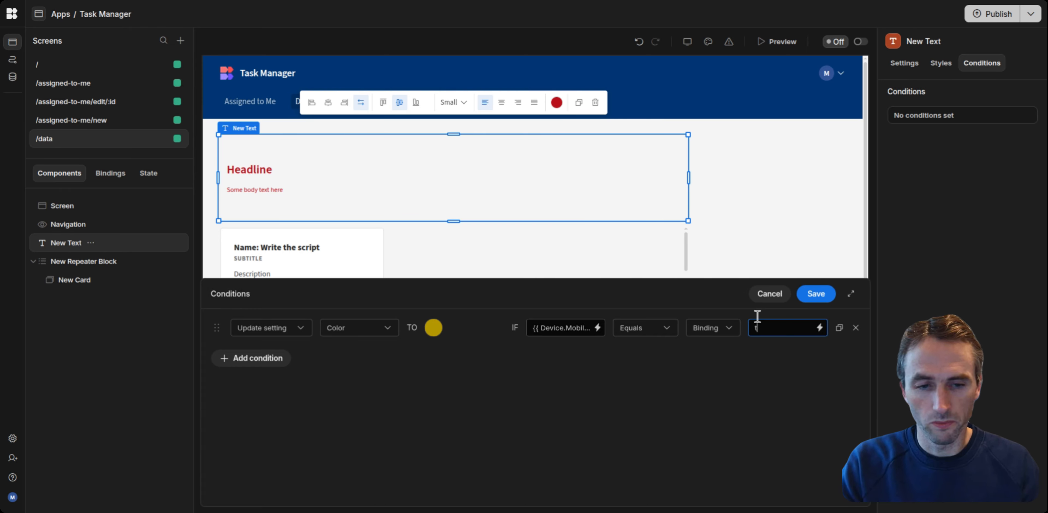
pyautogui.click(822, 302)
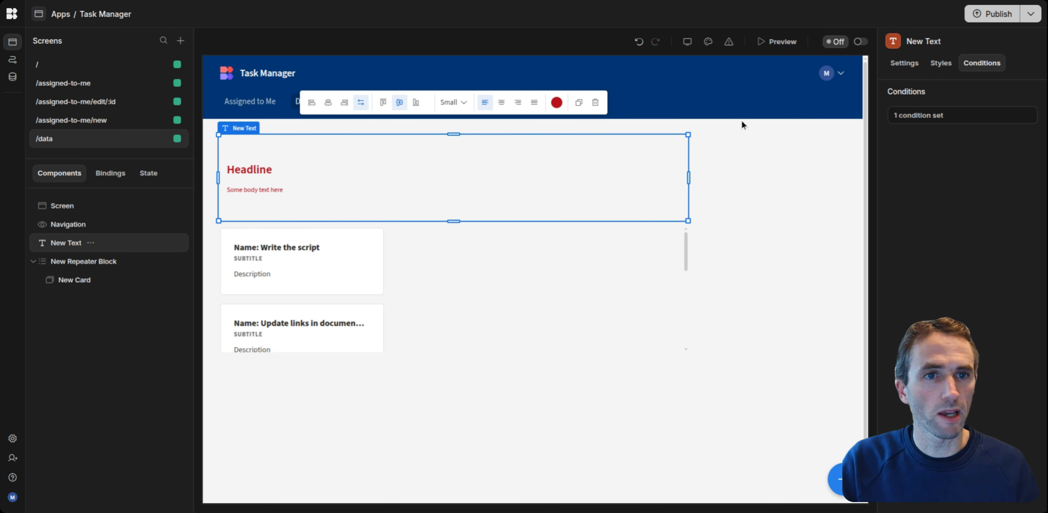
# Check the headline colour in the mobile view, return to the desktop view, and shorten the Repeater Block further.
pyautogui.click(687, 41)
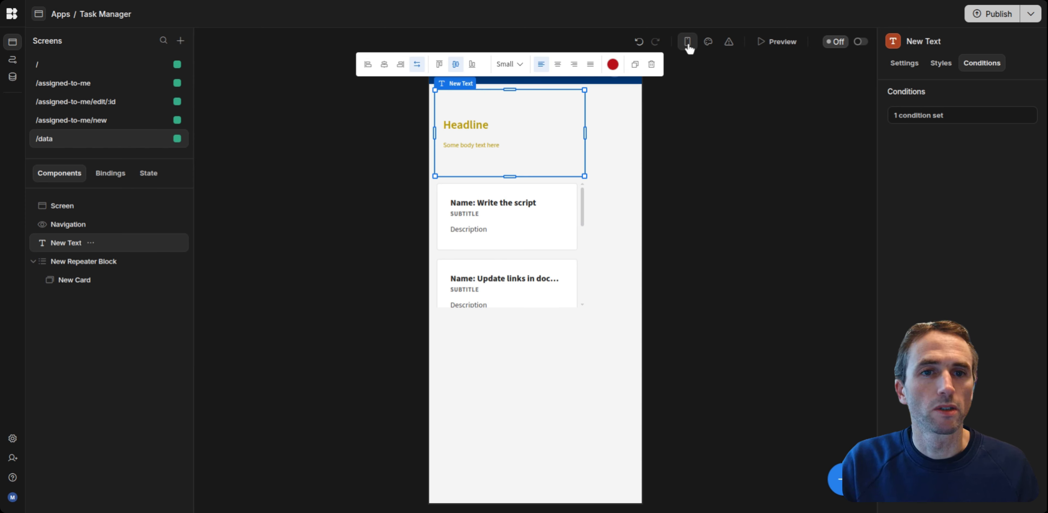
pyautogui.click(688, 43)
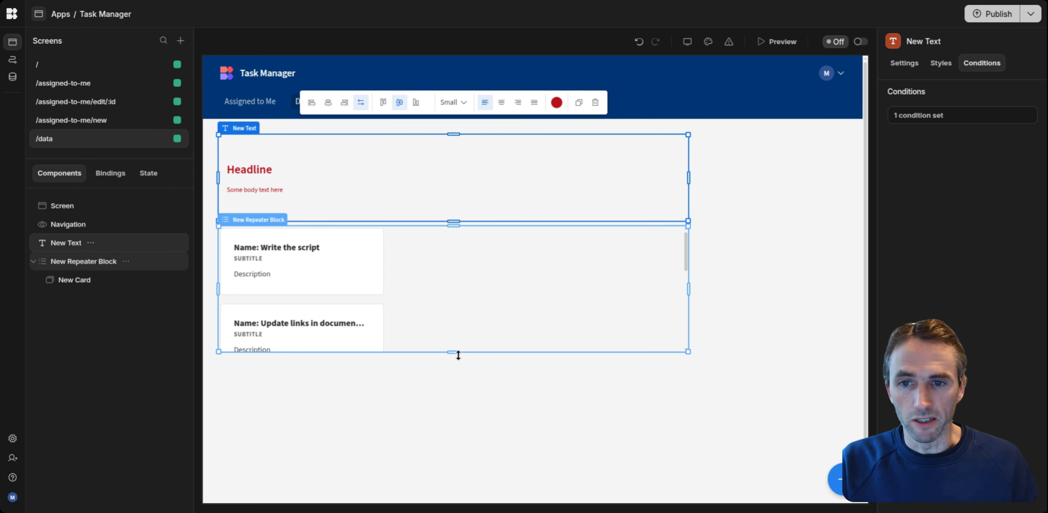
pyautogui.moveTo(458, 353); pyautogui.dragTo(464, 318)
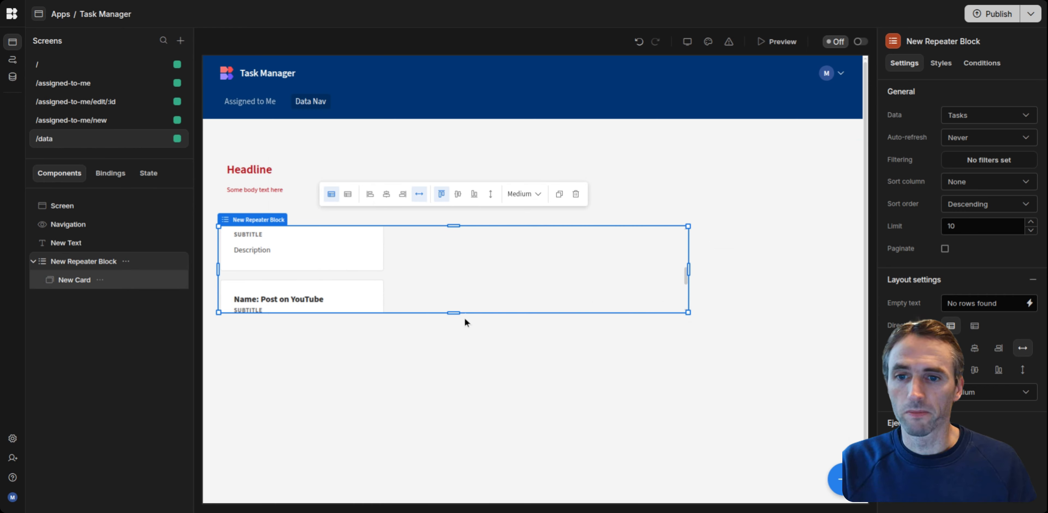
# Add a Container below the Repeater Block on the /data screen and widen it to match the block's width.
pyautogui.click(455, 380)
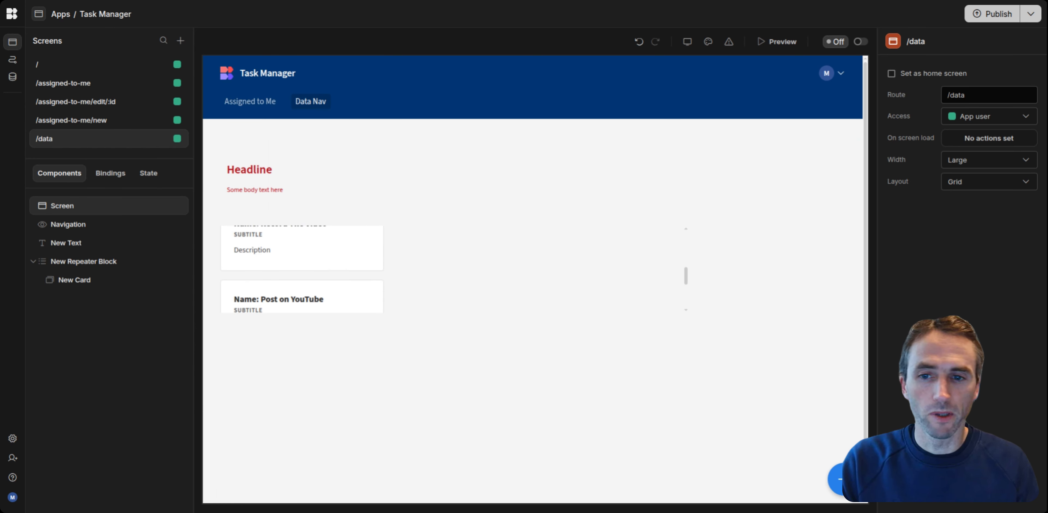
pyautogui.click(844, 479)
pyautogui.write('Con')
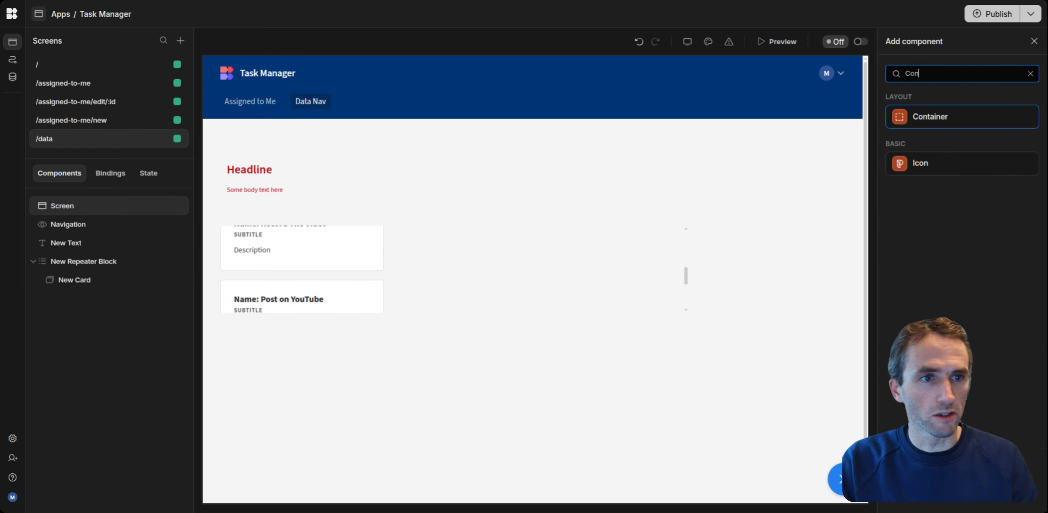
pyautogui.click(928, 116)
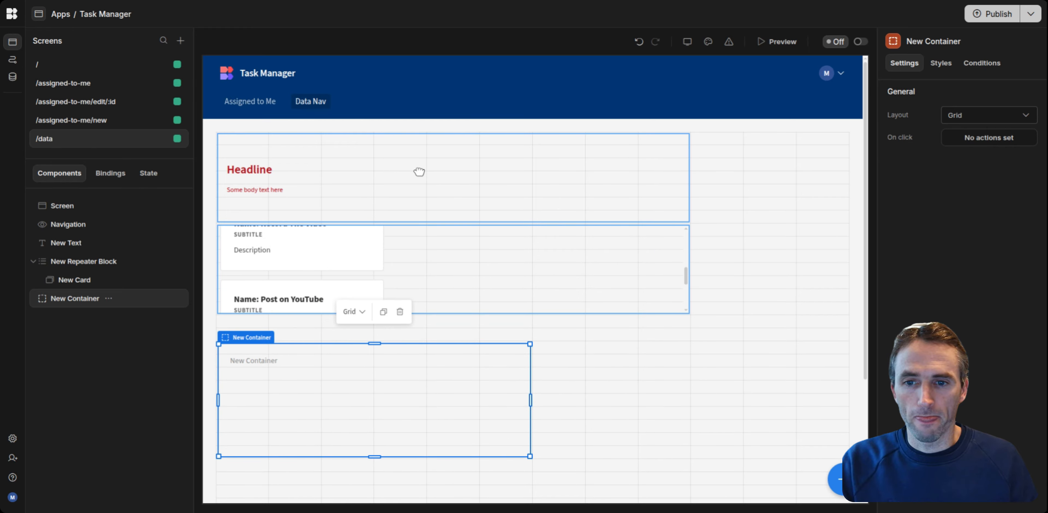
pyautogui.moveTo(530, 388); pyautogui.dragTo(672, 384)
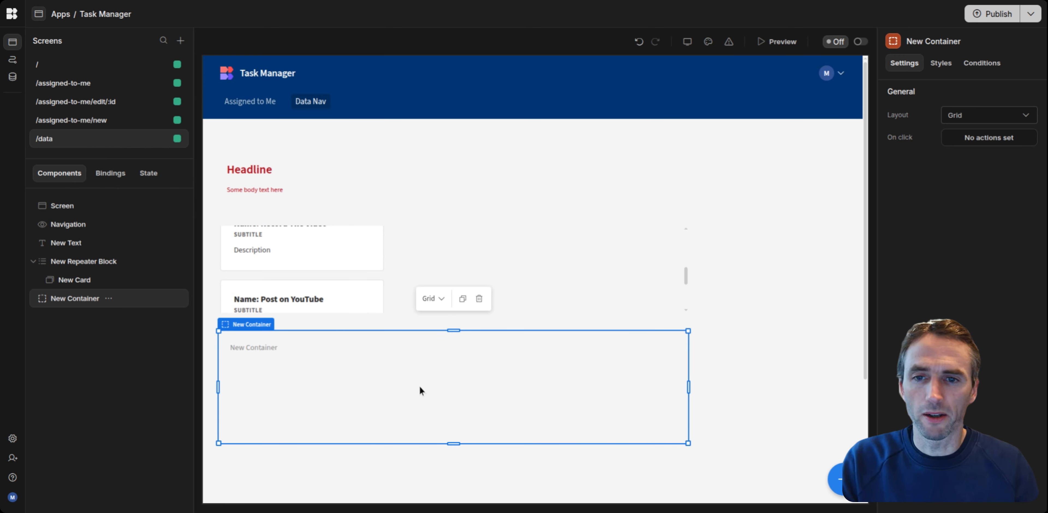
# Add a Text component and an Options Picker inside the new container.
pyautogui.click(844, 479)
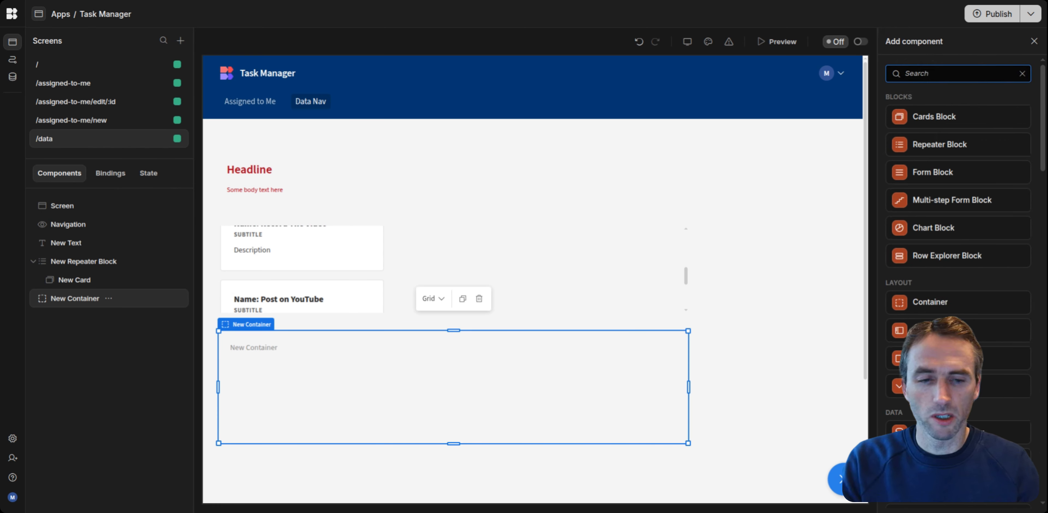
pyautogui.write('Text')
pyautogui.click(979, 121)
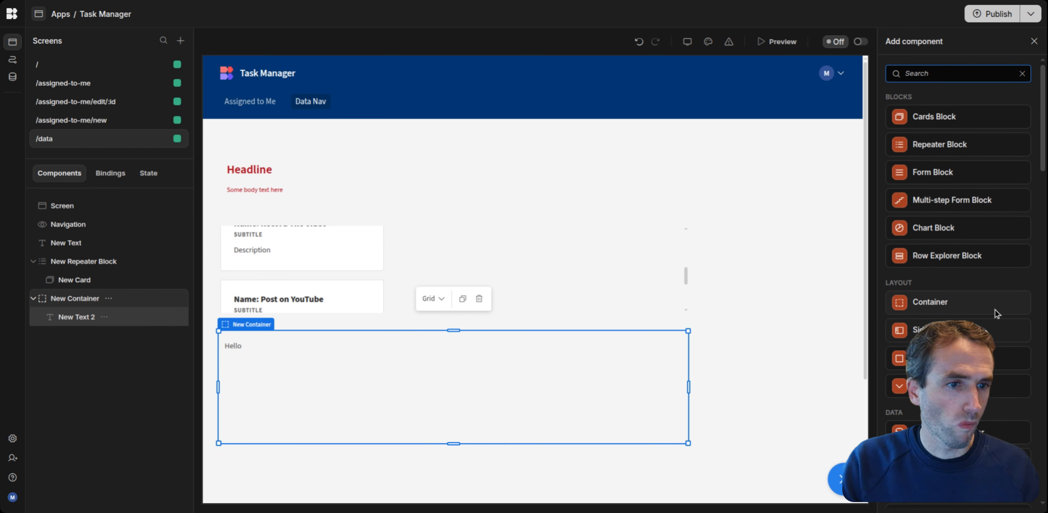
pyautogui.scroll(-5, 984, 307)
pyautogui.scroll(-1, 985, 307)
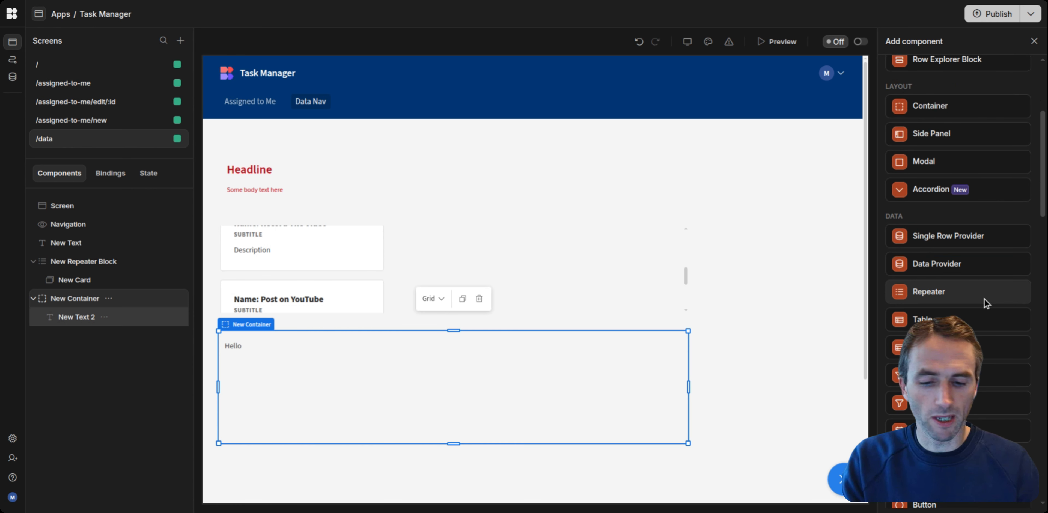
pyautogui.write('op')
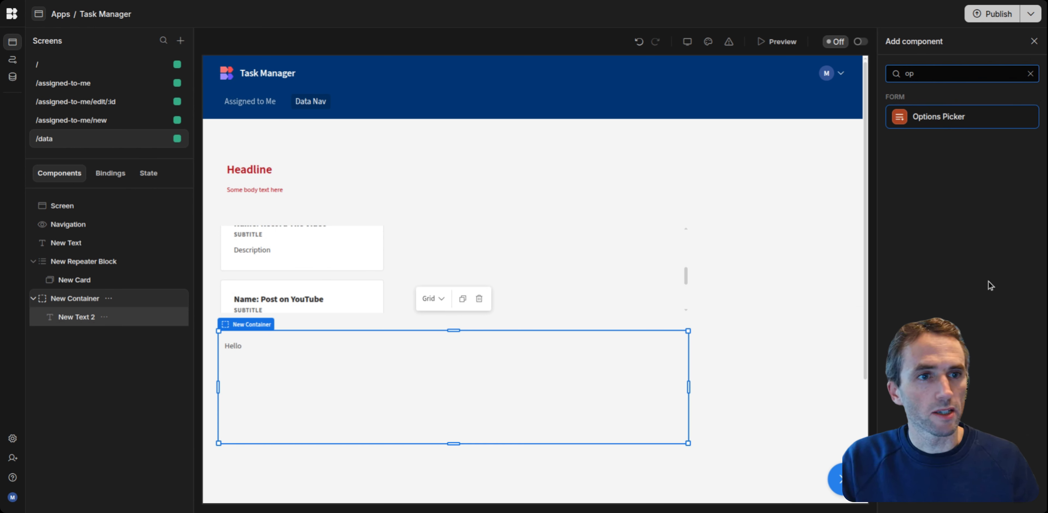
pyautogui.click(960, 122)
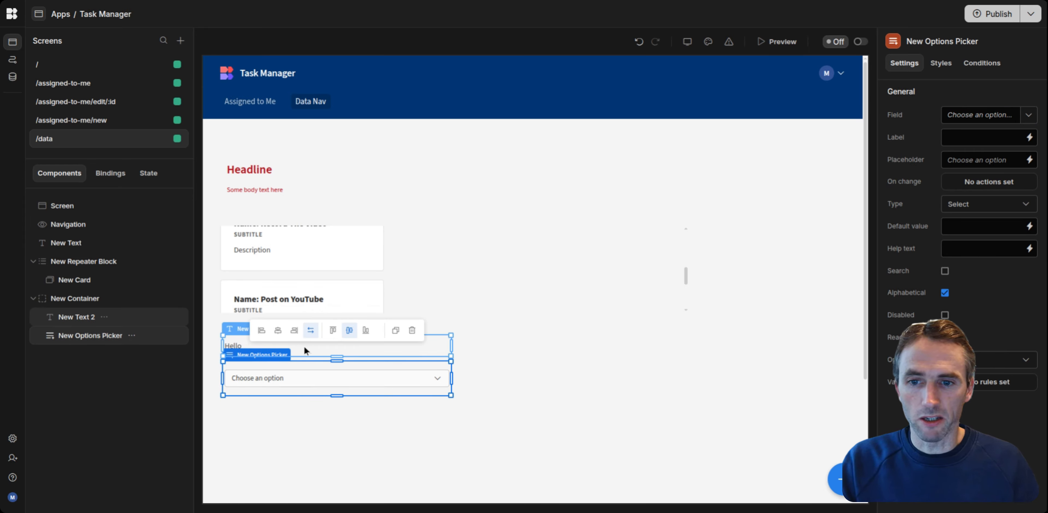
# Narrow the Hello text to one grid column, shift it down one row, and place the Options Picker below it.
pyautogui.click(304, 346)
pyautogui.moveTo(296, 352)
pyautogui.mouseDown()
pyautogui.moveTo(490, 405)
pyautogui.moveTo(452, 366)
pyautogui.moveTo(530, 378)
pyautogui.moveTo(524, 364)
pyautogui.moveTo(298, 351)
pyautogui.mouseUp()
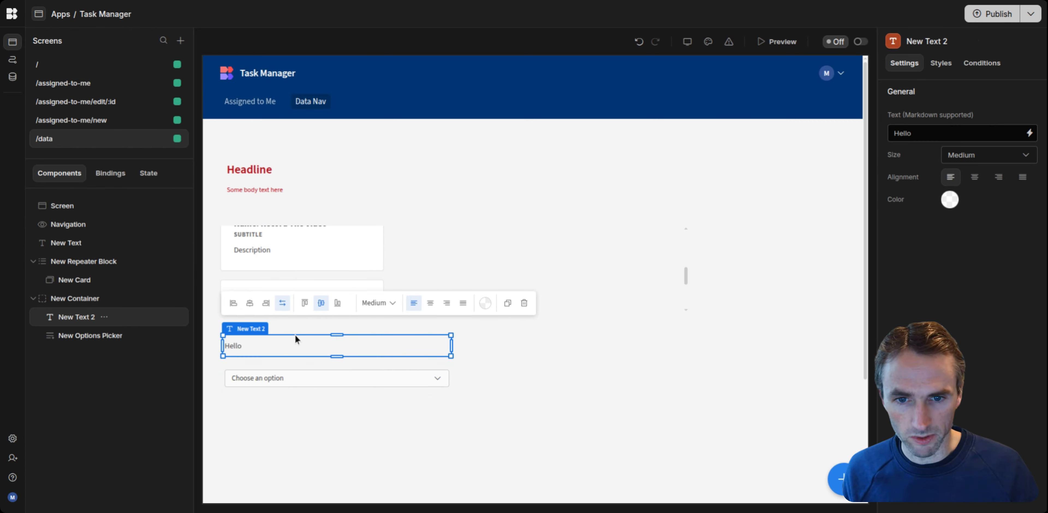
pyautogui.moveTo(452, 349); pyautogui.dragTo(260, 349)
pyautogui.moveTo(278, 378); pyautogui.dragTo(316, 352)
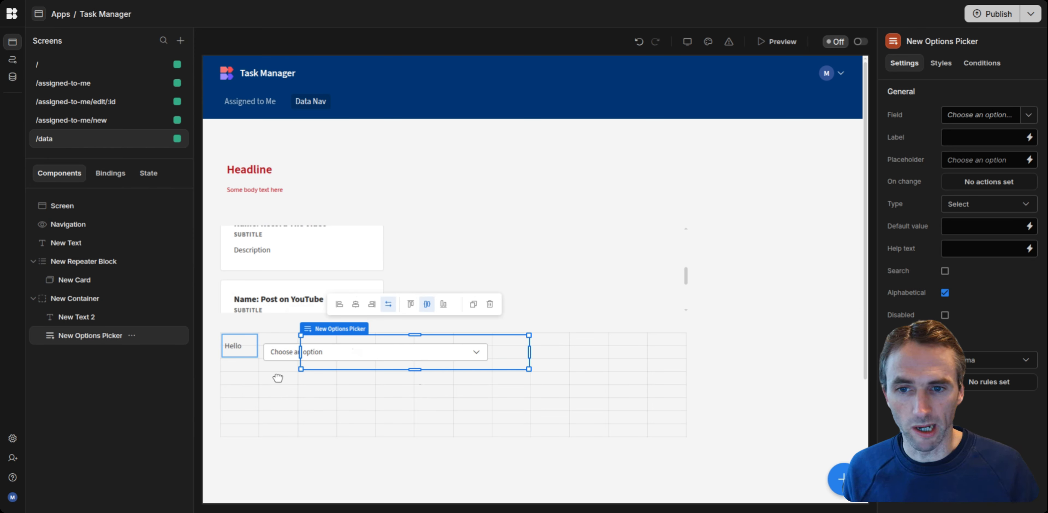
pyautogui.moveTo(278, 378); pyautogui.dragTo(321, 337)
pyautogui.click(237, 348)
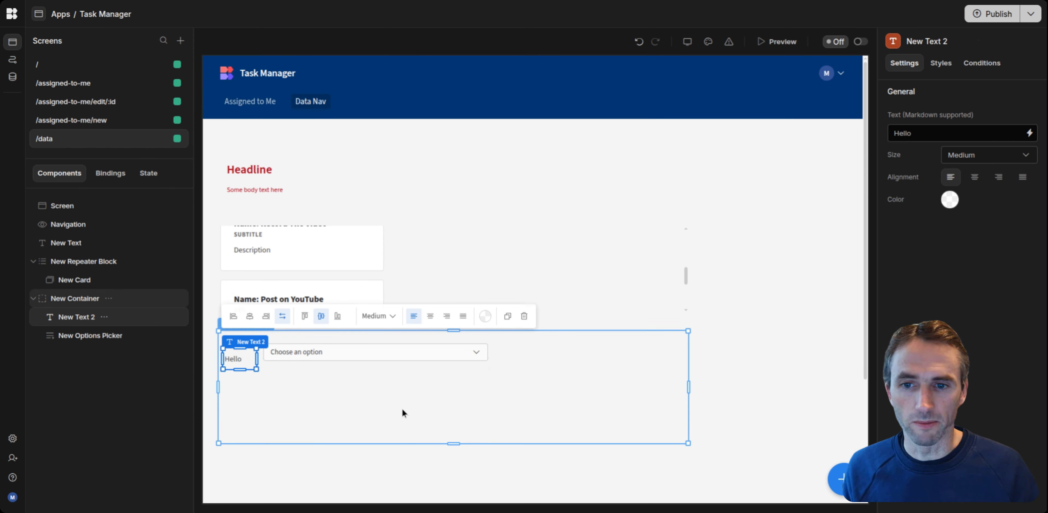
pyautogui.moveTo(410, 356); pyautogui.dragTo(370, 393)
# Try other grid positions for the Options Picker inside the container and return it below the Hello text.
pyautogui.click(602, 385)
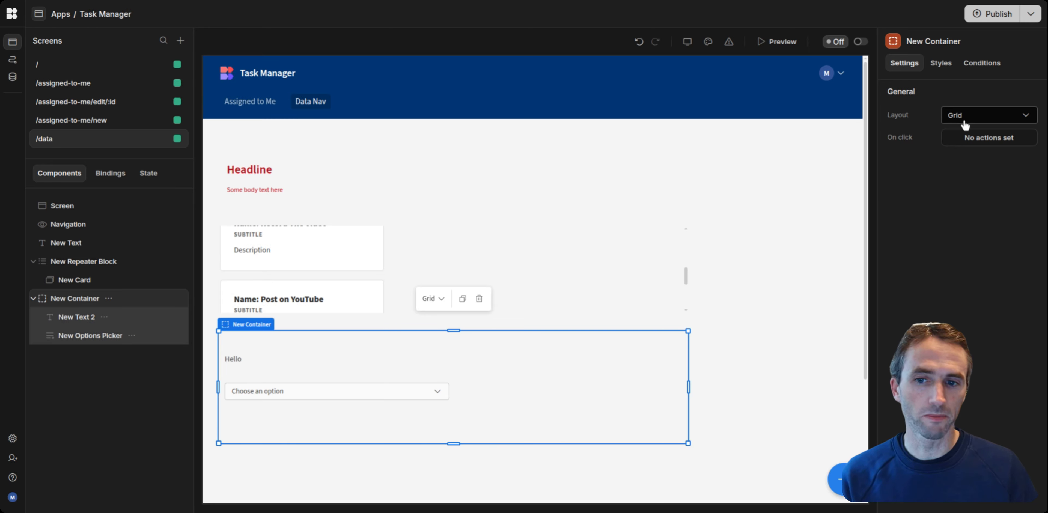
pyautogui.click(335, 403)
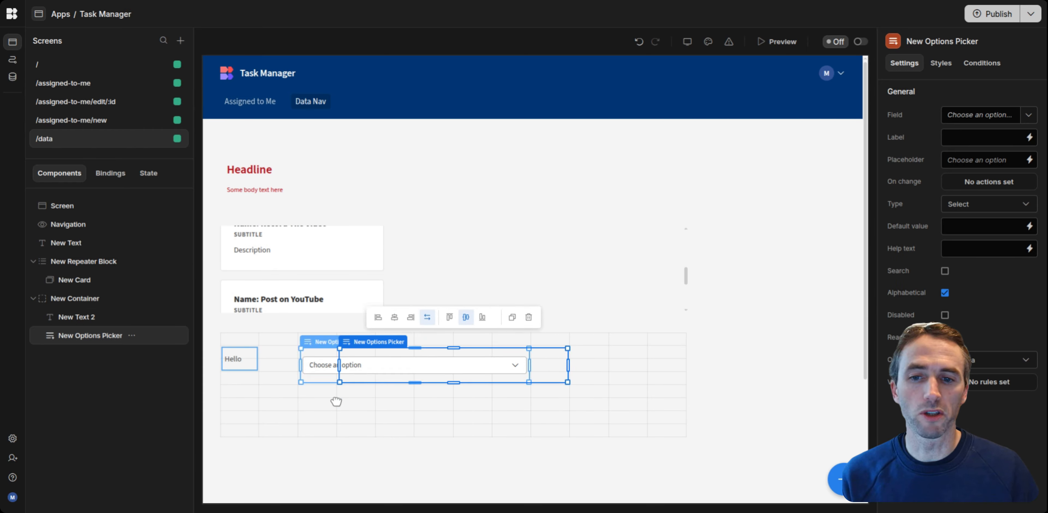
pyautogui.moveTo(336, 402)
pyautogui.mouseDown()
pyautogui.moveTo(490, 401)
pyautogui.moveTo(335, 399)
pyautogui.mouseUp()
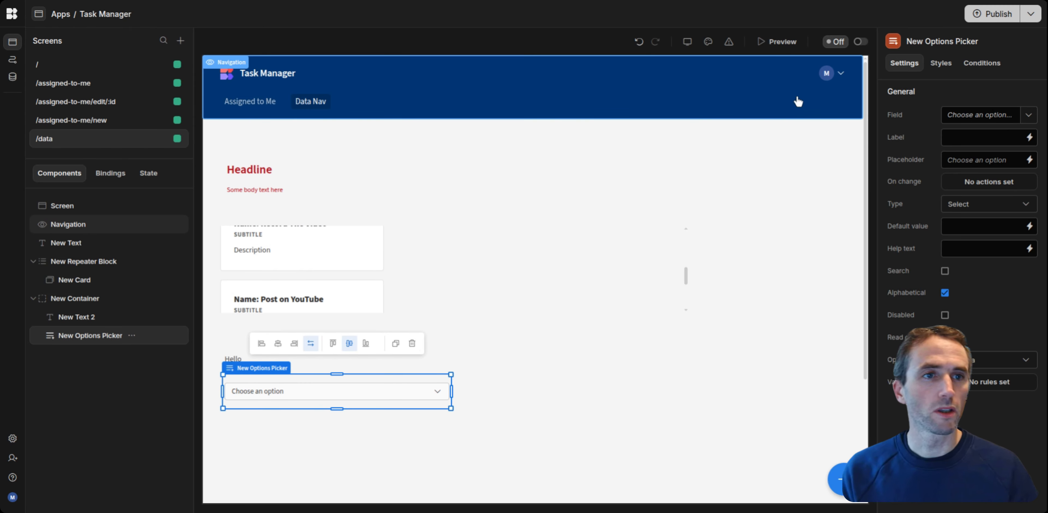
# Change the container's layout to Flex and set its direction so the children sit side by side.
pyautogui.click(557, 369)
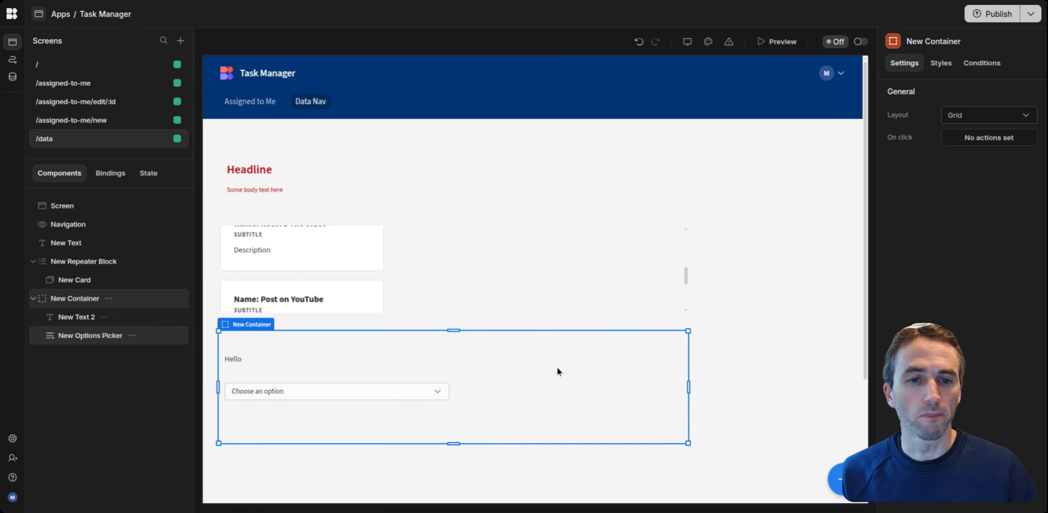
pyautogui.click(983, 115)
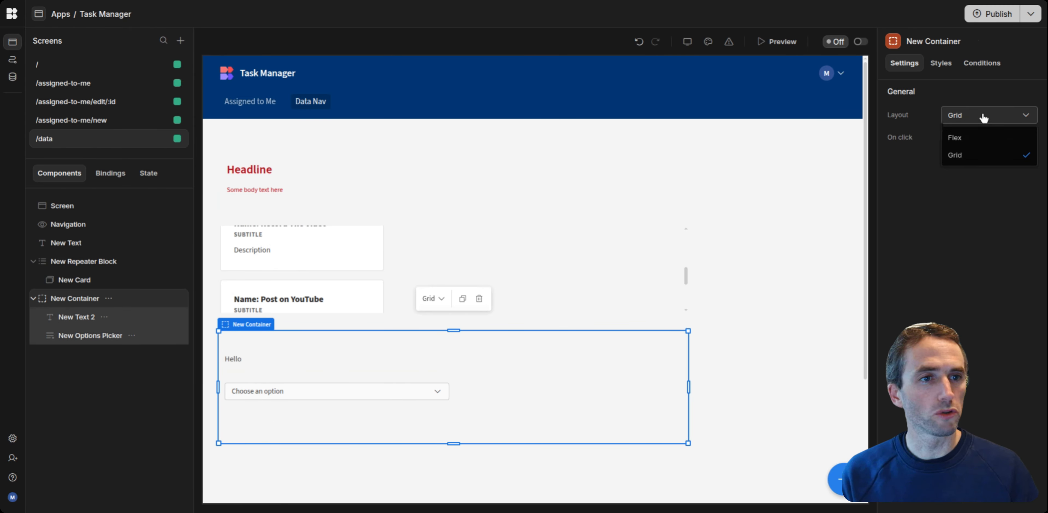
pyautogui.click(975, 138)
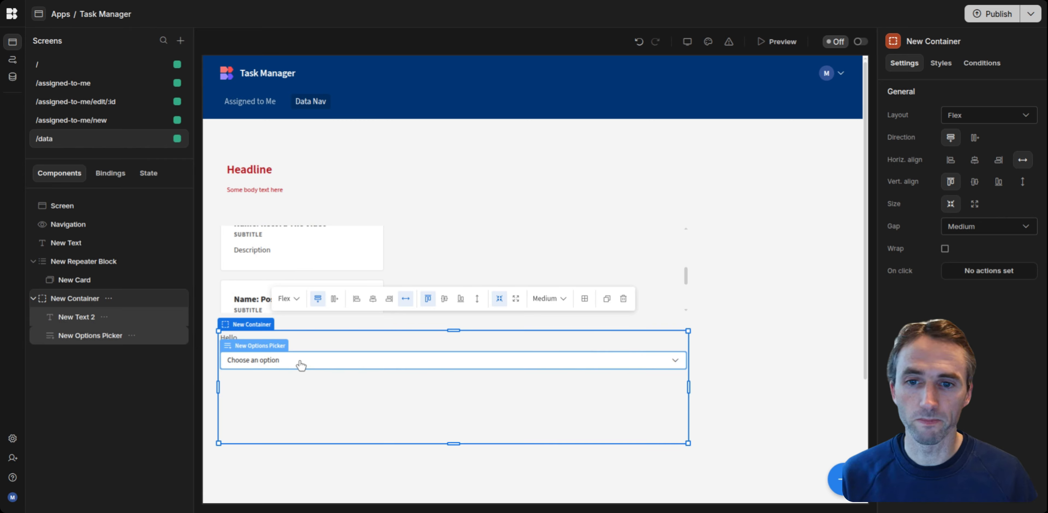
pyautogui.click(334, 299)
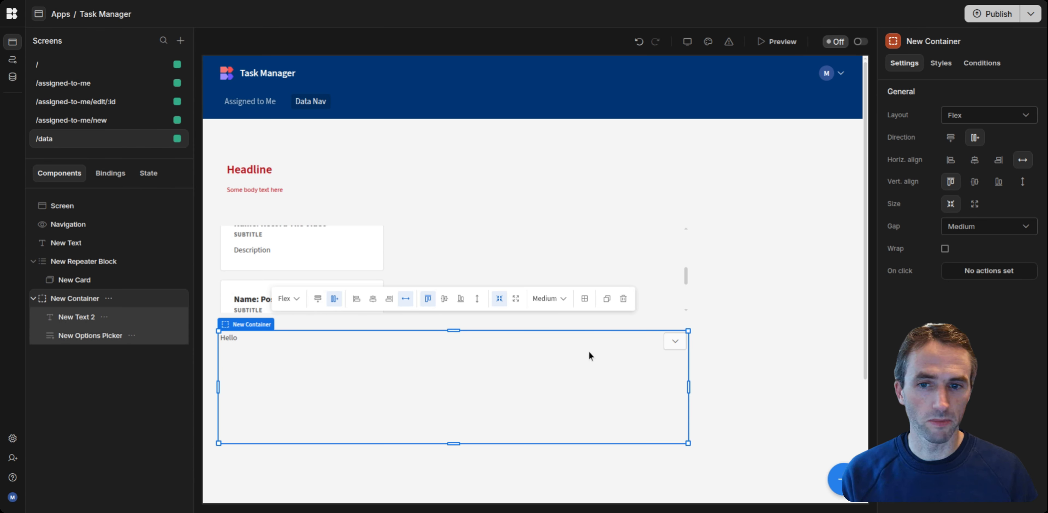
# Try the container's left, center, right and stretch options for horizontal alignment.
pyautogui.click(356, 299)
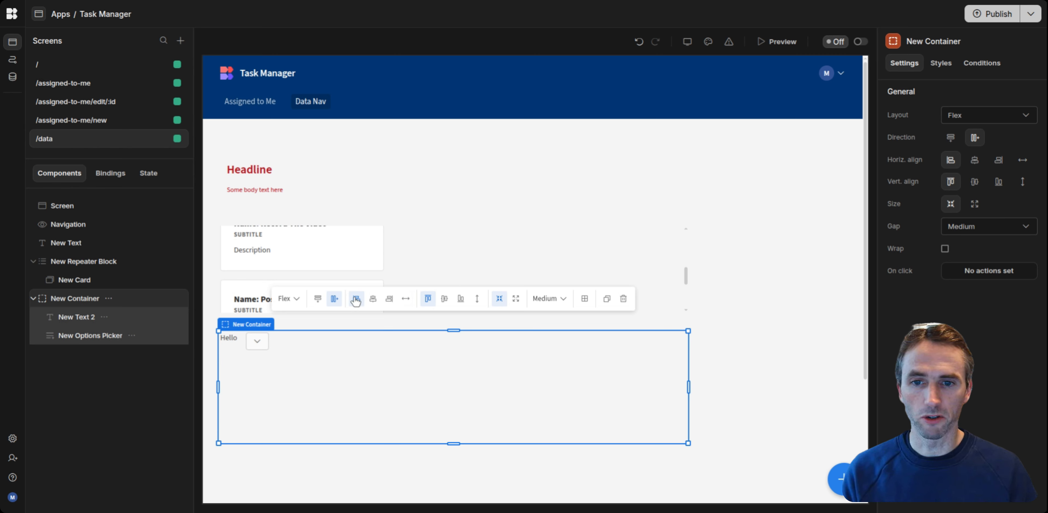
pyautogui.click(373, 300)
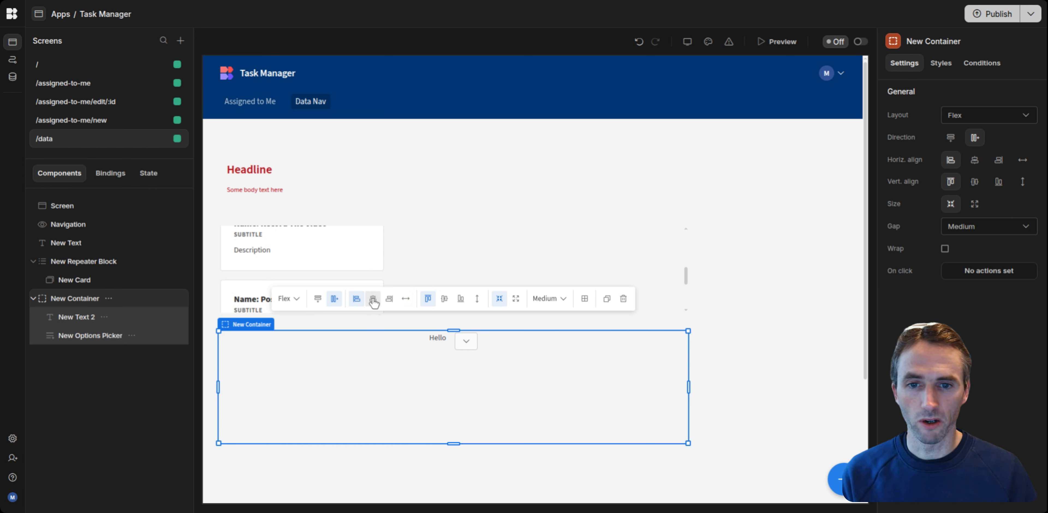
pyautogui.click(388, 300)
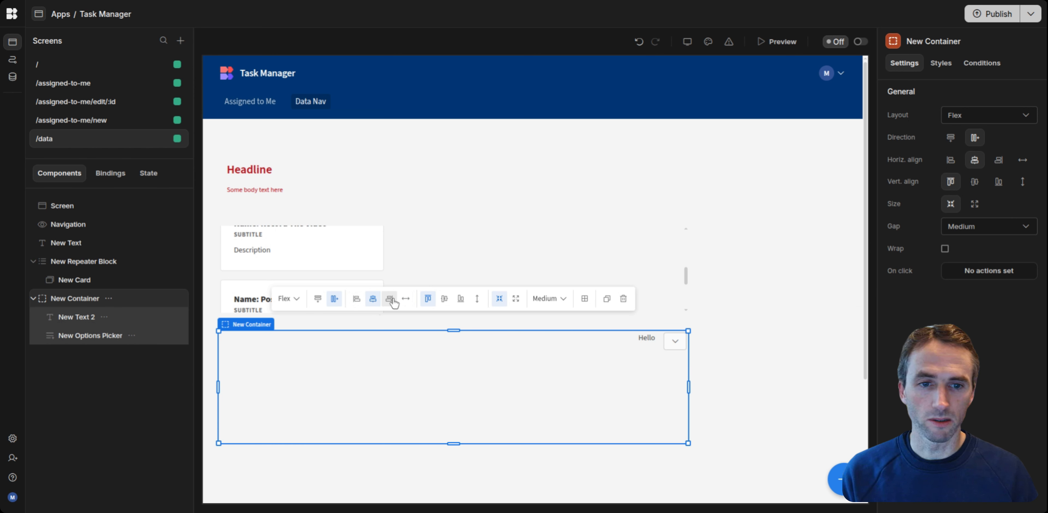
pyautogui.click(406, 300)
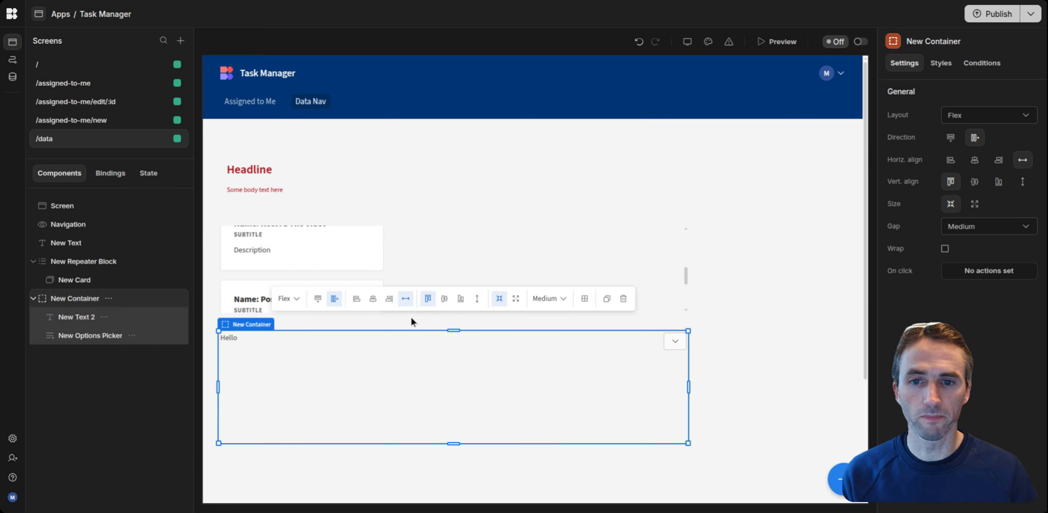
# Compare the container's vertical alignments and set it to middle, with its children aligned horizontally to the left.
pyautogui.click(445, 299)
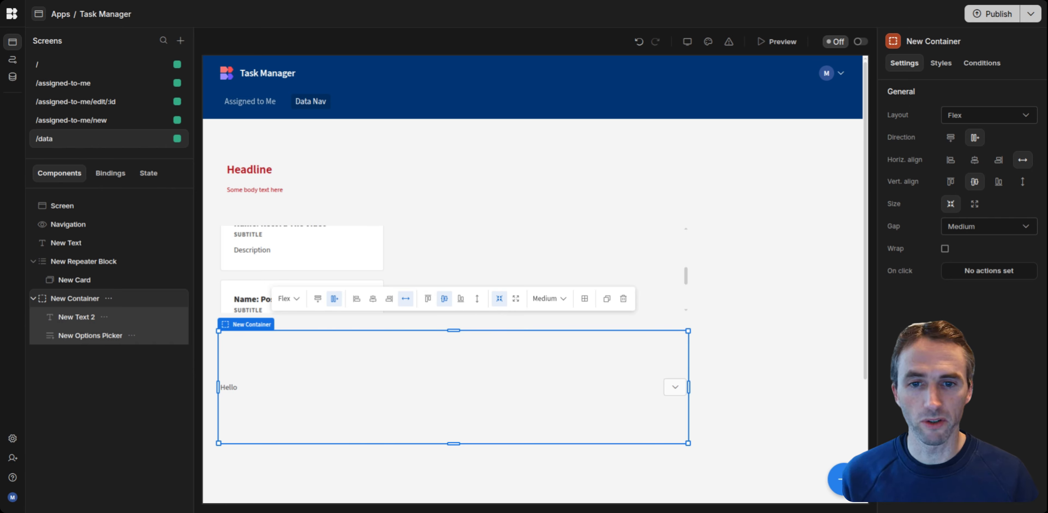
pyautogui.click(429, 302)
pyautogui.click(458, 307)
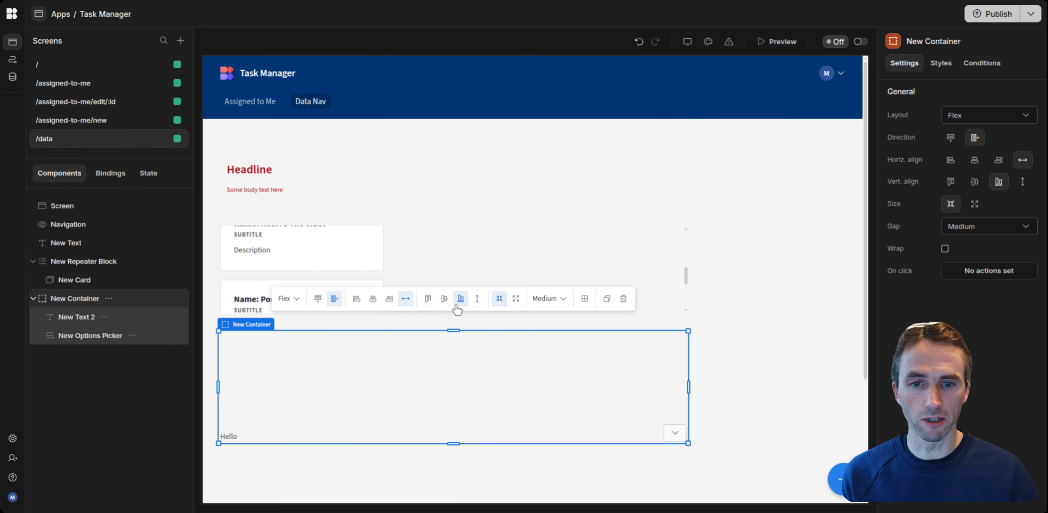
pyautogui.click(444, 299)
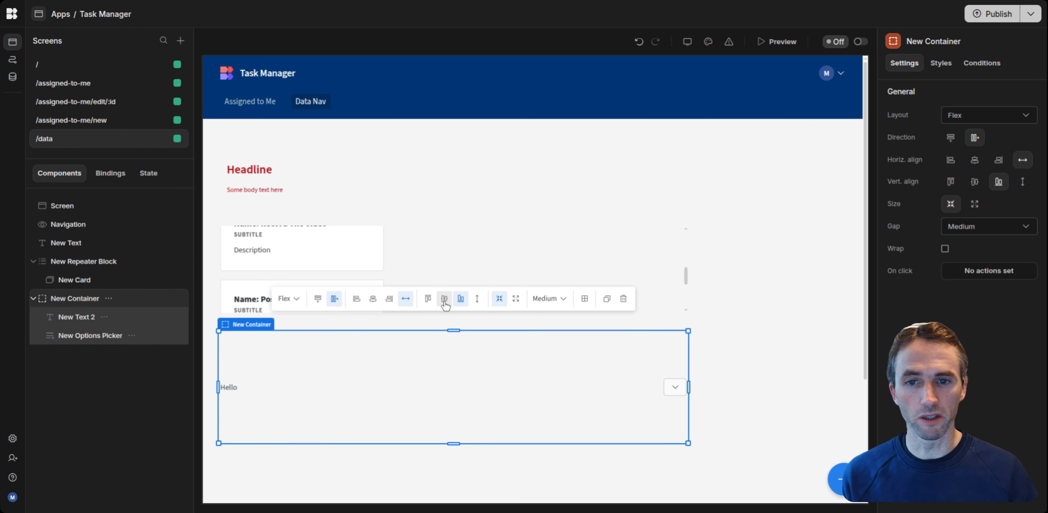
pyautogui.click(357, 299)
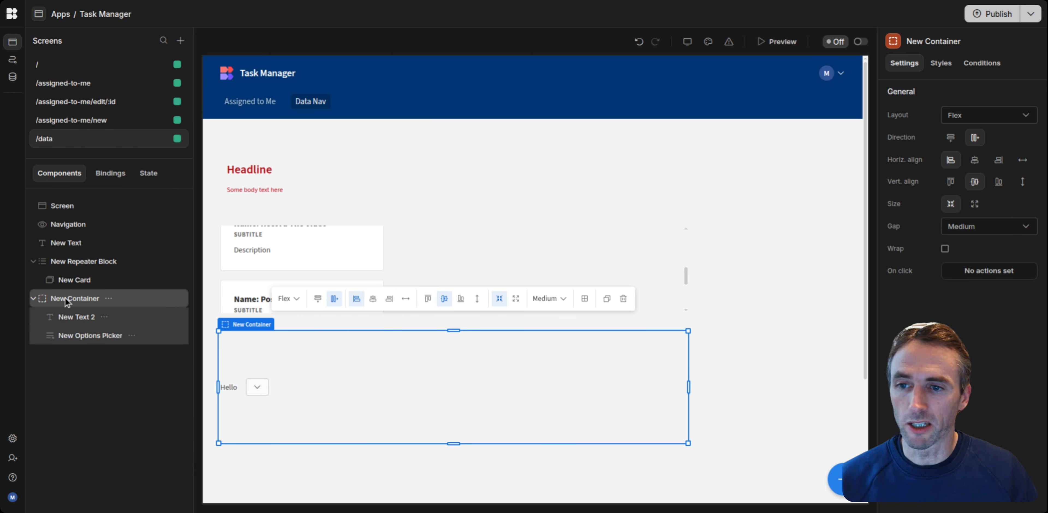
# Move New Container above New Repeater Block in the component tree, nest the block inside it, and move the block back out.
pyautogui.moveTo(67, 301); pyautogui.dragTo(80, 254)
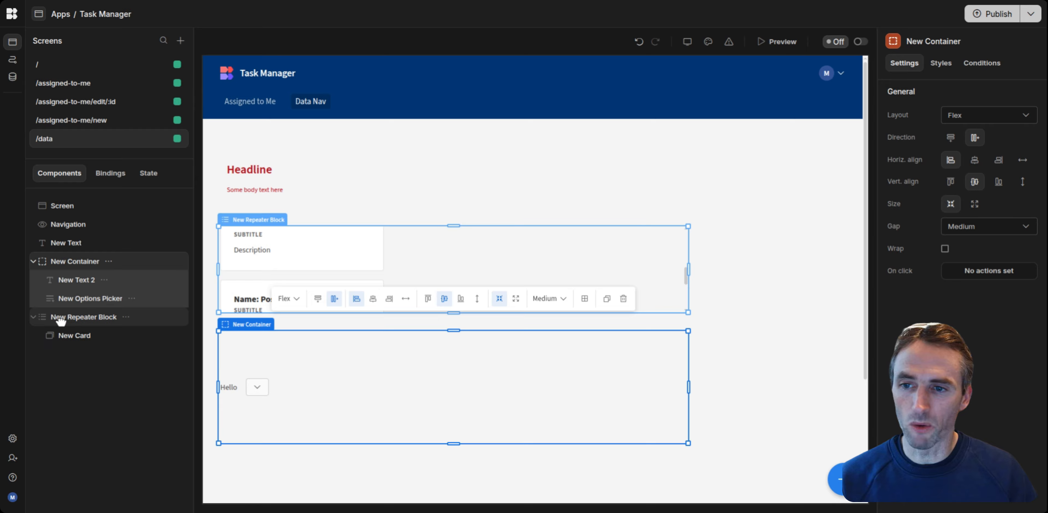
pyautogui.moveTo(61, 321); pyautogui.dragTo(104, 304)
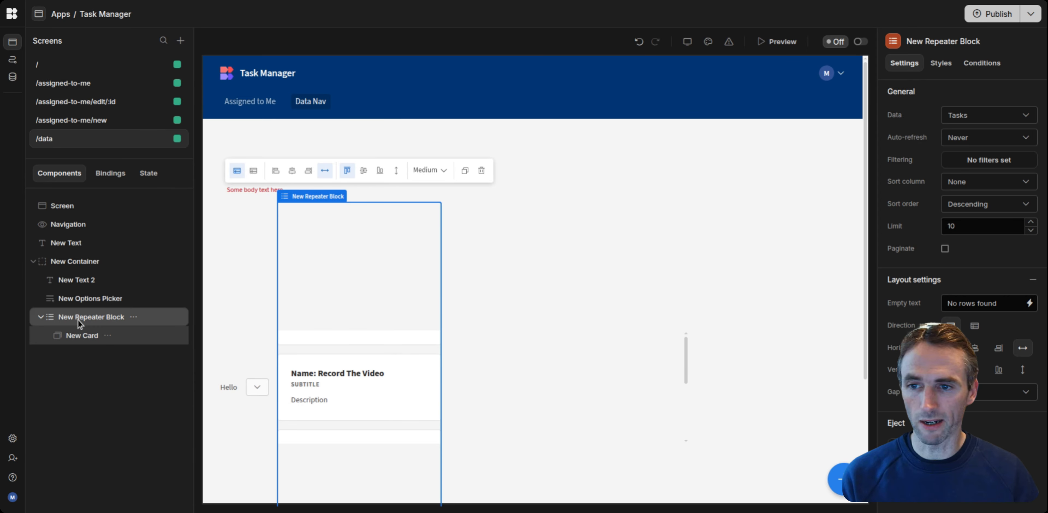
pyautogui.moveTo(78, 319); pyautogui.dragTo(89, 261)
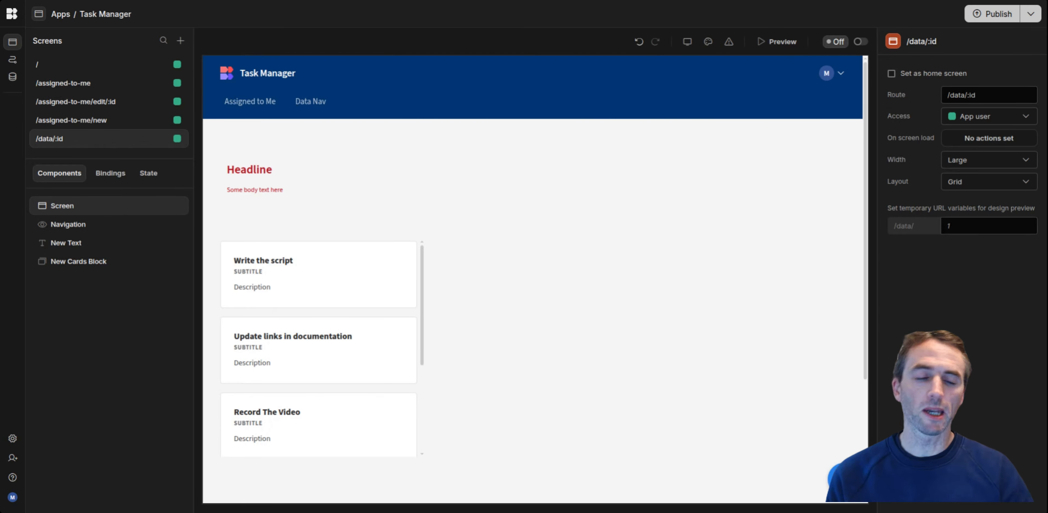
# Open the list of components to add to the /data/:id screen.
pyautogui.click(844, 478)
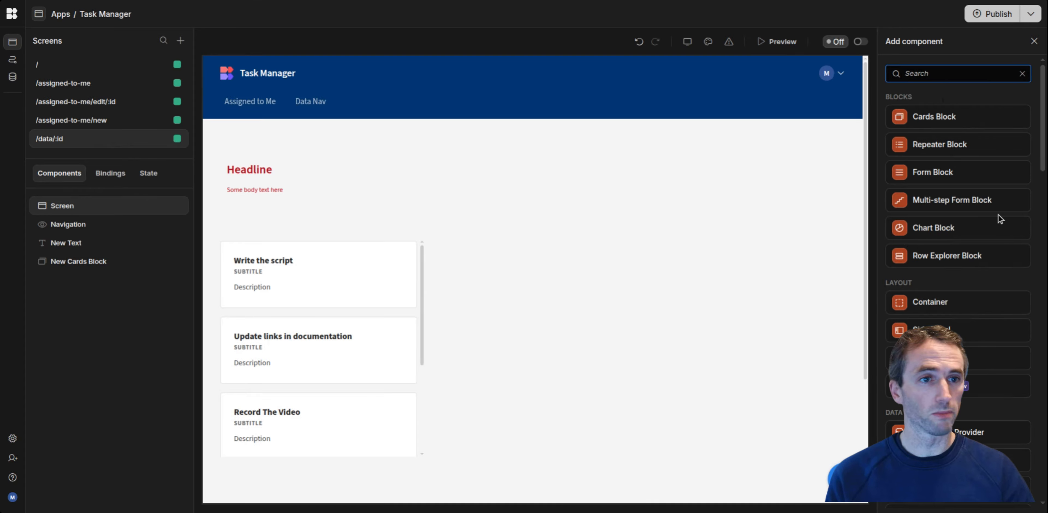